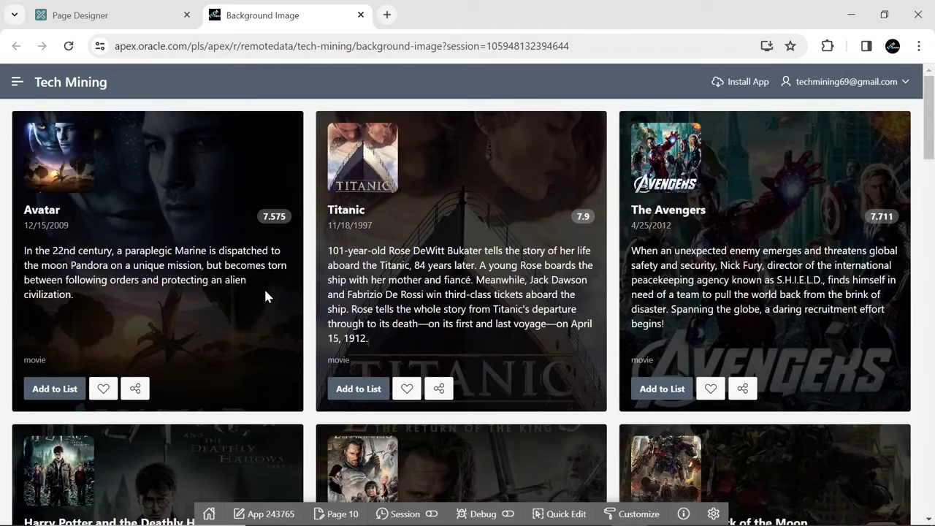
pyautogui.scroll(-1, 261, 321)
pyautogui.scroll(-1, 263, 312)
pyautogui.scroll(-2, 263, 312)
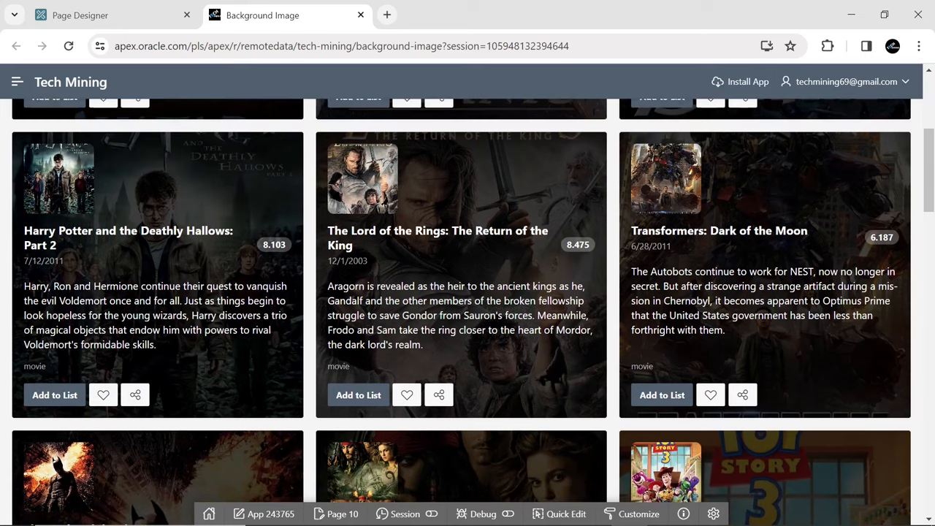
pyautogui.scroll(-1, 268, 320)
pyautogui.scroll(-1, 268, 320)
pyautogui.scroll(-1, 268, 320)
pyautogui.scroll(-1, 268, 320)
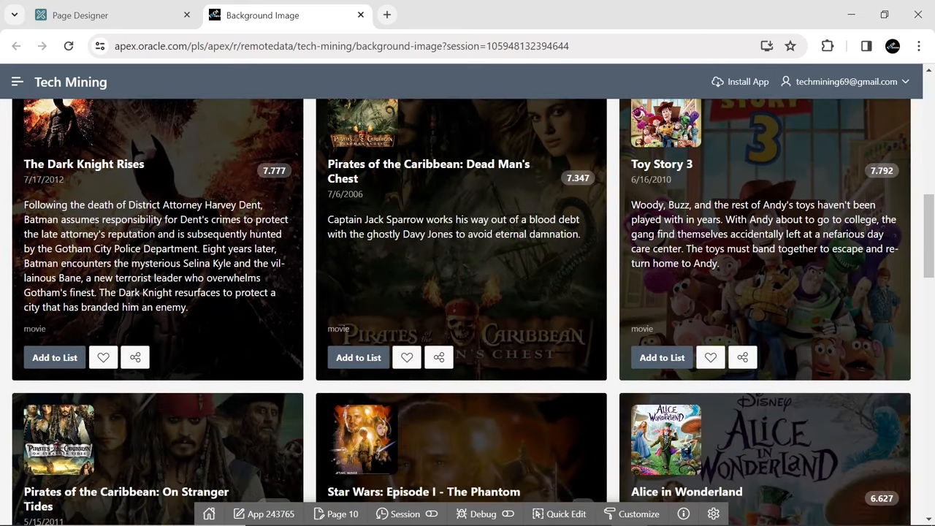
pyautogui.scroll(-1, 268, 320)
pyautogui.scroll(-1, 268, 319)
pyautogui.scroll(-1, 267, 320)
pyautogui.scroll(-2, 267, 319)
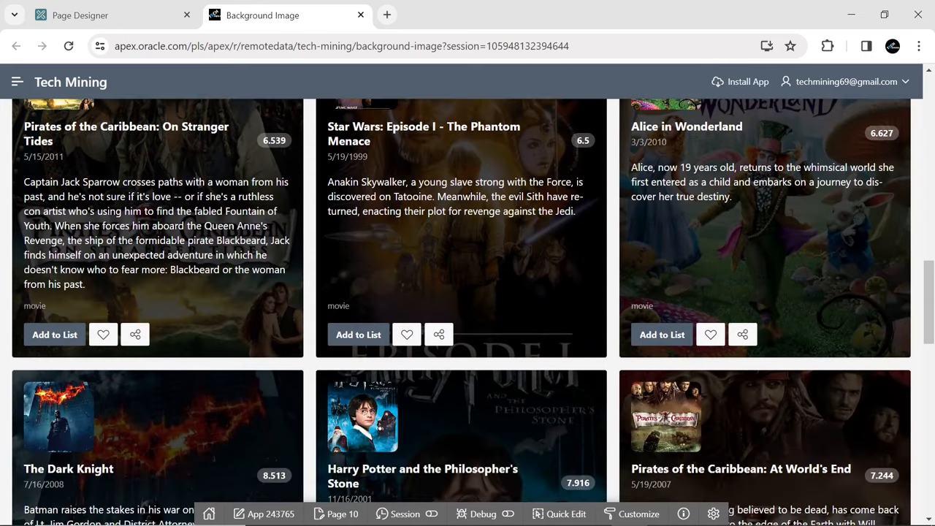
pyautogui.scroll(-1, 267, 319)
pyautogui.scroll(-1, 266, 320)
pyautogui.scroll(-3, 267, 320)
pyautogui.scroll(-2, 267, 320)
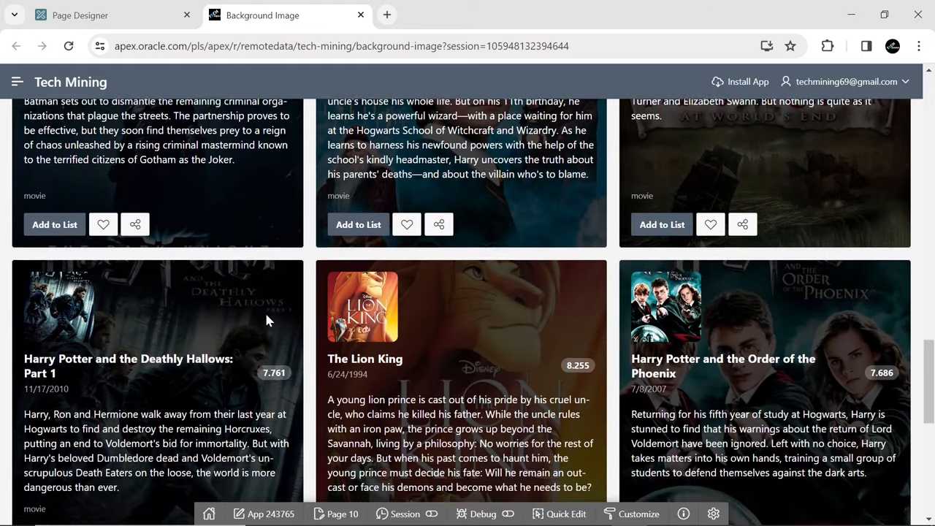
pyautogui.scroll(-2, 266, 320)
pyautogui.scroll(-1, 267, 320)
pyautogui.scroll(-2, 267, 320)
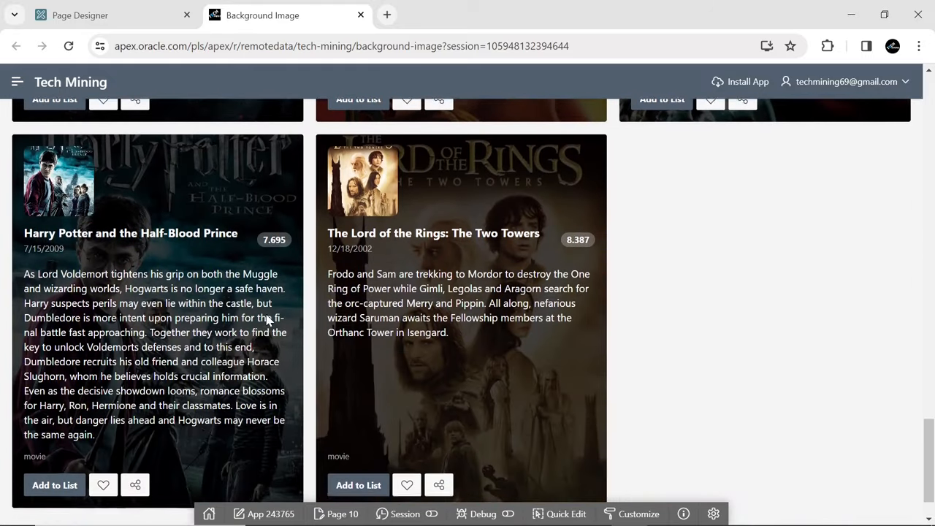
pyautogui.scroll(-1, 266, 320)
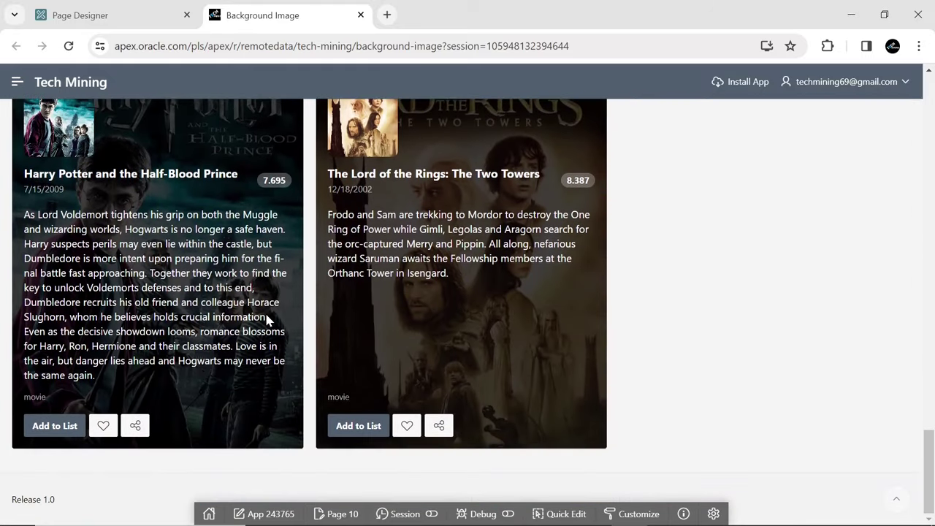
# Go to the application's Shared Components and reach the empty REST Data Sources list.
pyautogui.click(905, 503)
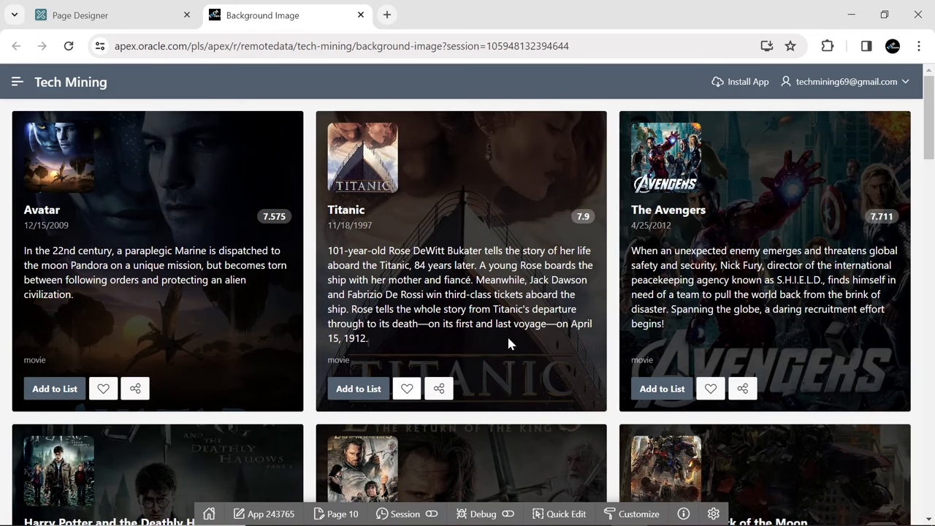
pyautogui.scroll(-1, 509, 343)
pyautogui.scroll(1, 511, 343)
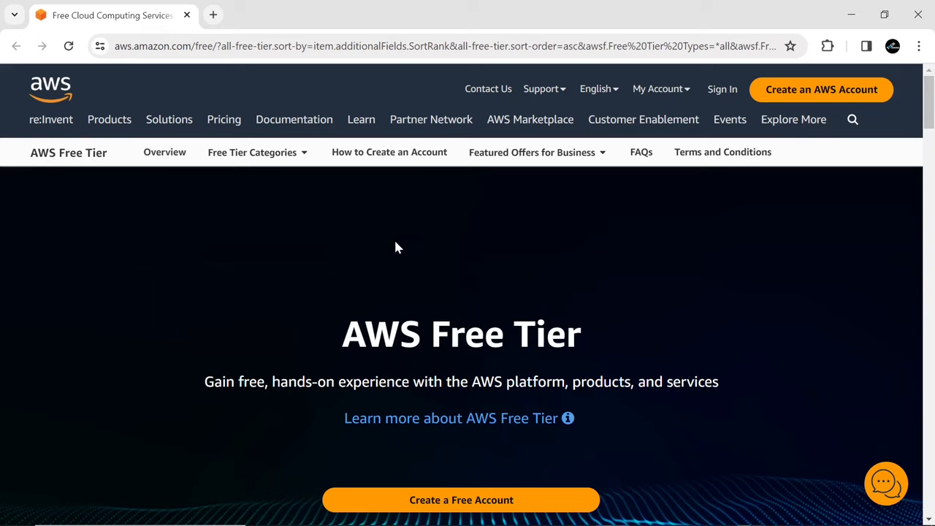
pyautogui.moveTo(213, 46); pyautogui.dragTo(115, 46)
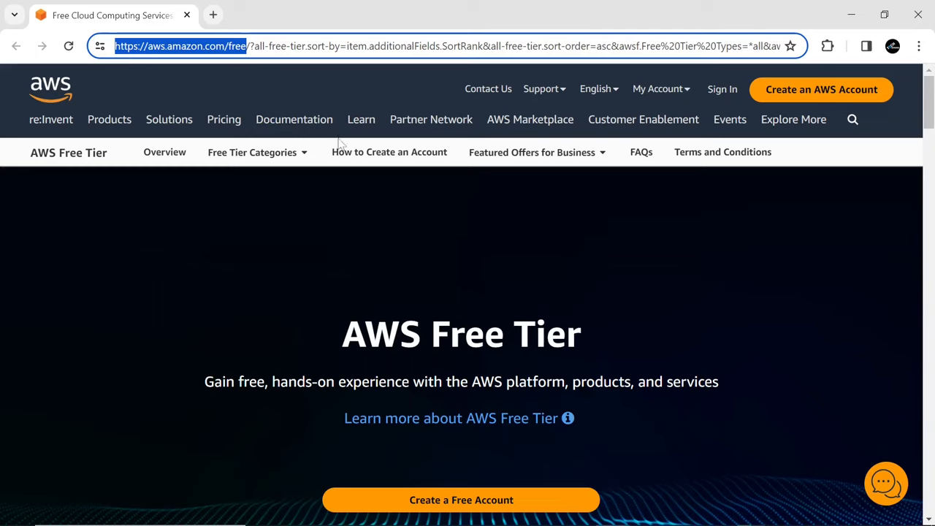
pyautogui.scroll(-1, 485, 247)
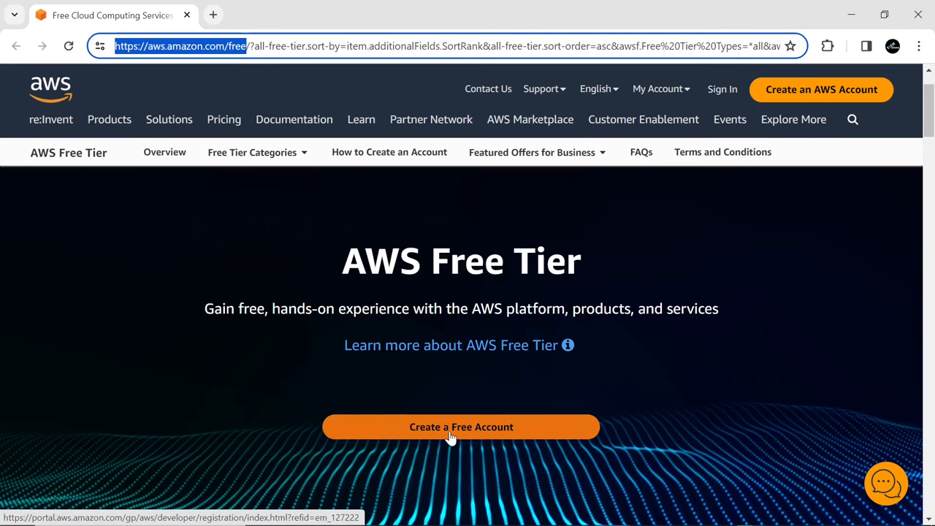
pyautogui.scroll(-1, 452, 437)
pyautogui.scroll(-2, 452, 436)
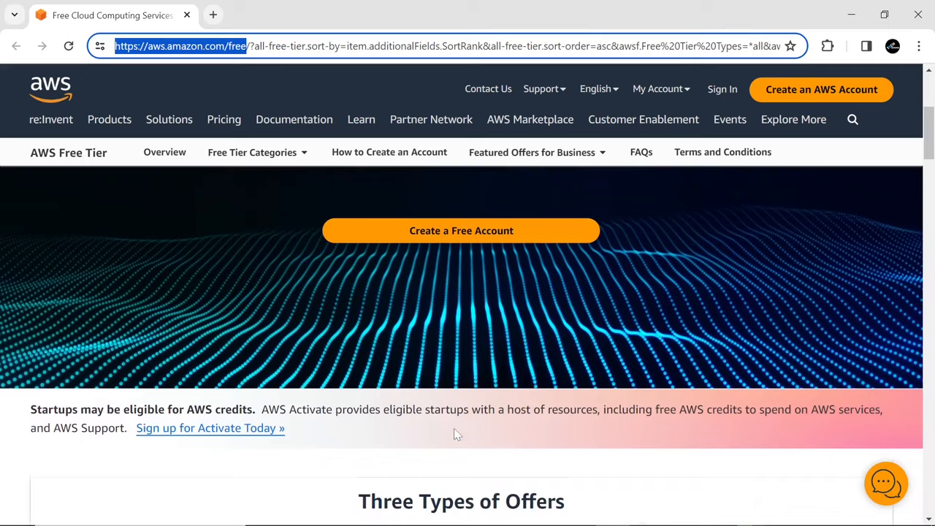
pyautogui.scroll(-2, 454, 428)
pyautogui.scroll(-2, 458, 432)
pyautogui.scroll(2, 459, 433)
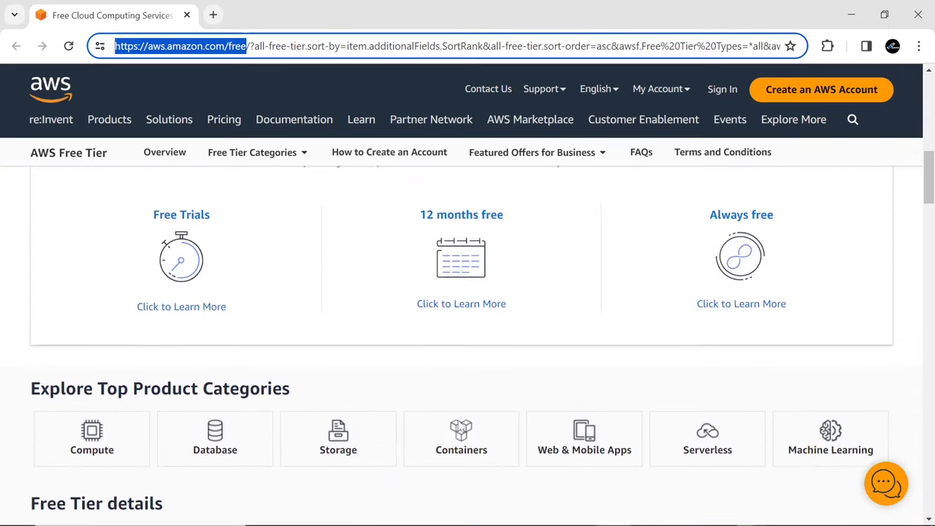
pyautogui.scroll(4, 458, 431)
pyautogui.scroll(3, 460, 426)
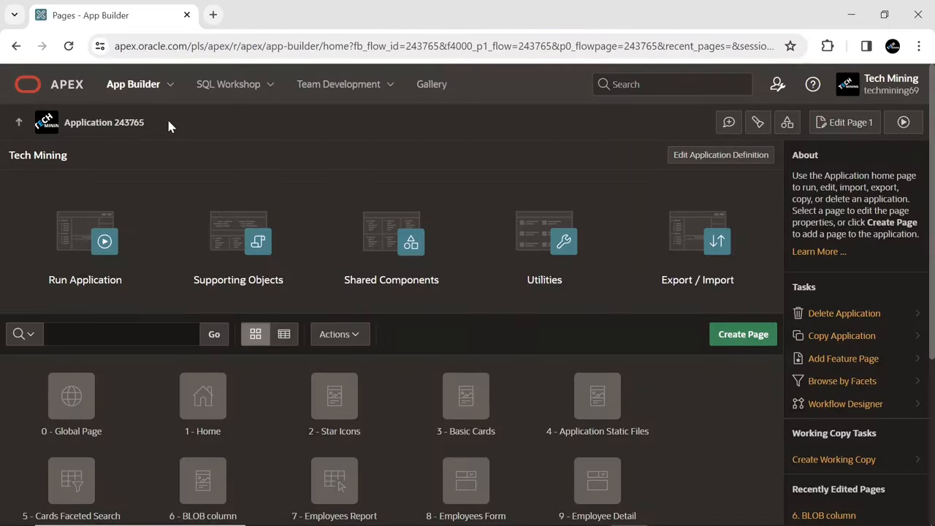
pyautogui.click(399, 235)
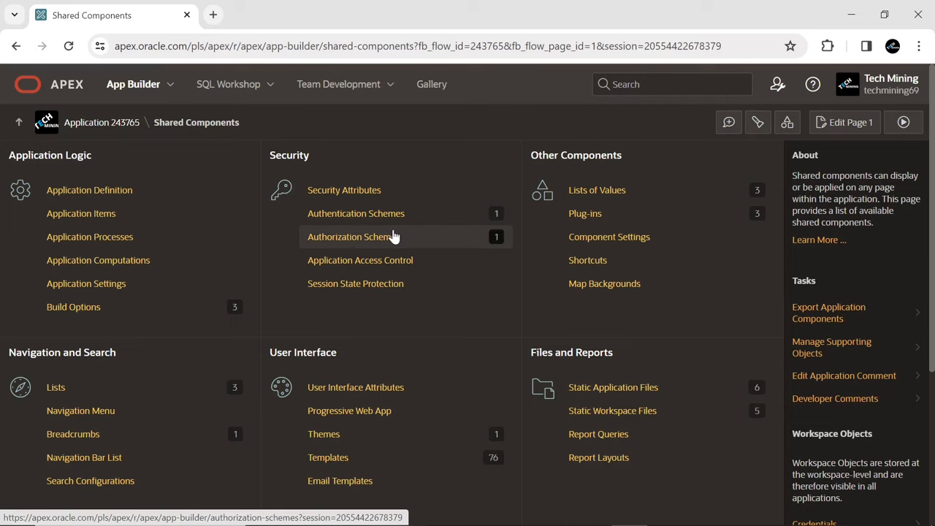
pyautogui.scroll(-2, 250, 265)
pyautogui.scroll(-1, 227, 265)
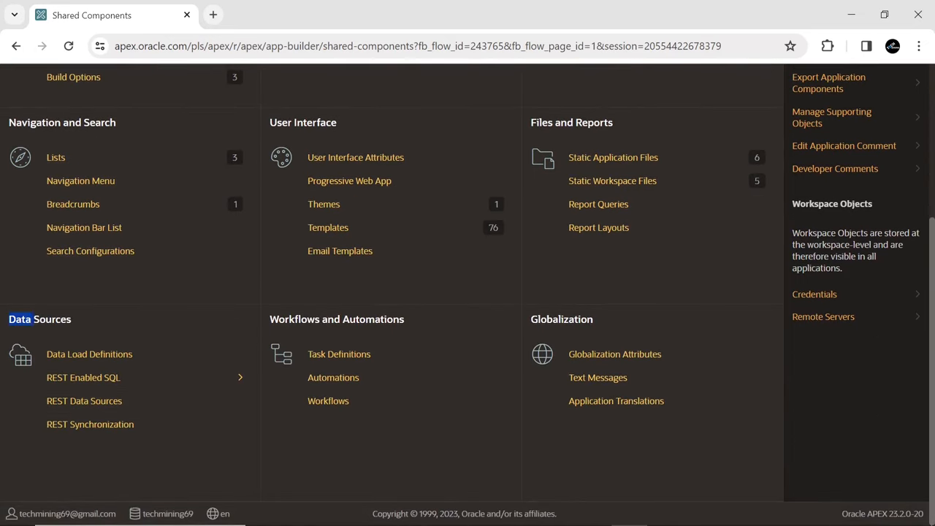
pyautogui.click(93, 403)
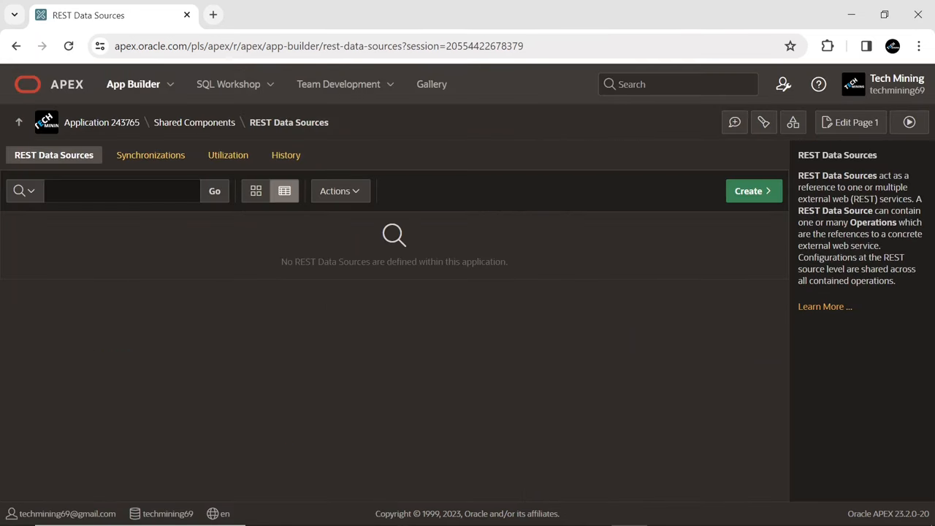
# Start a new REST data source from scratch, keeping Simple HTTP as its type.
pyautogui.click(751, 195)
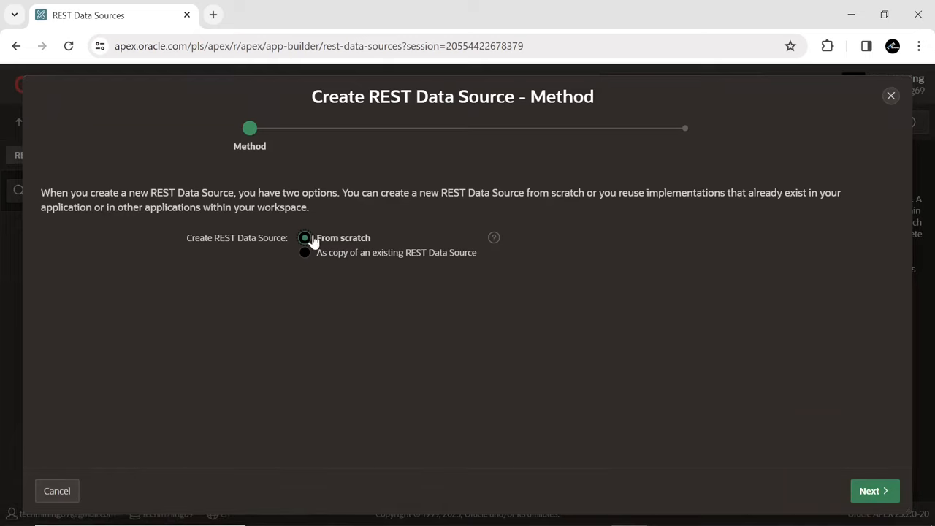
pyautogui.click(862, 489)
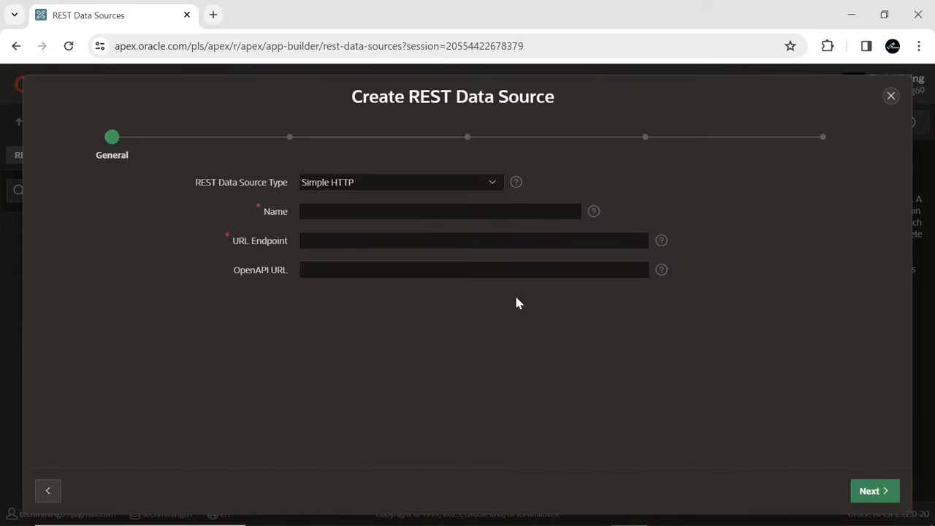
pyautogui.click(337, 183)
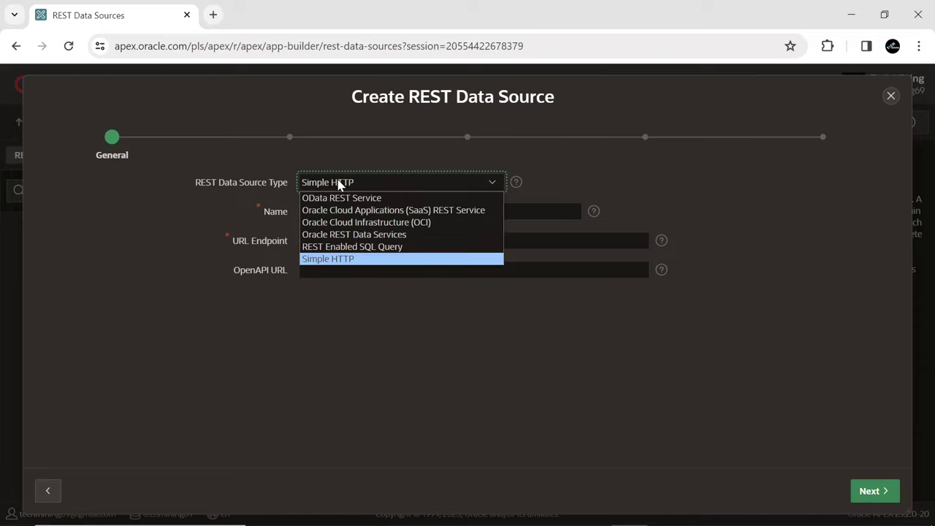
pyautogui.click(339, 260)
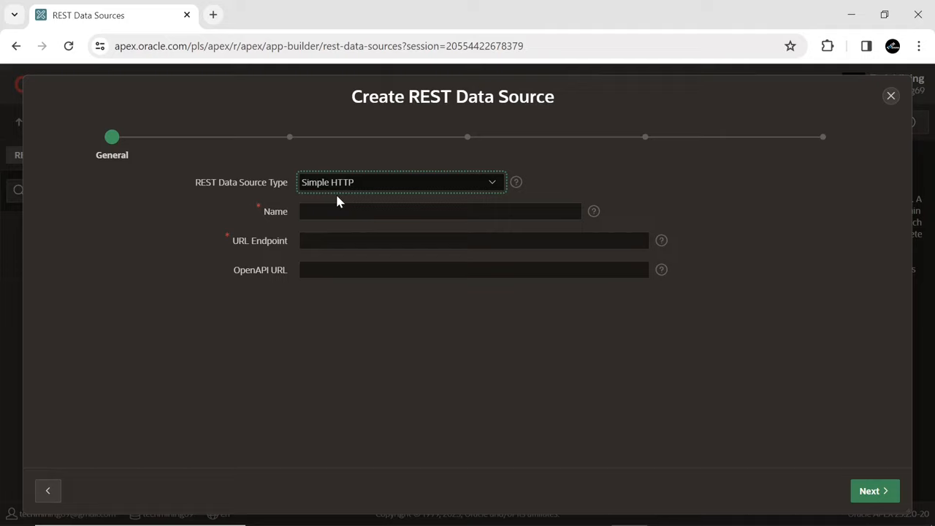
pyautogui.click(343, 194)
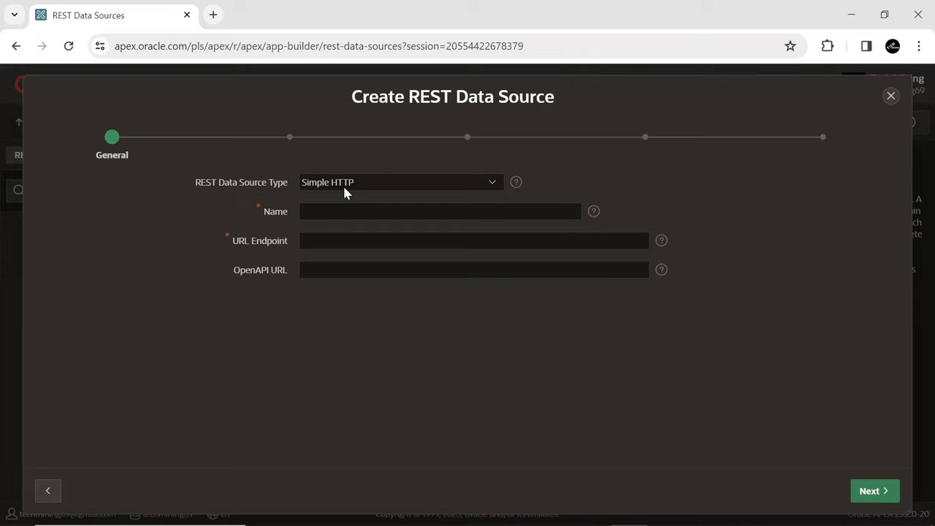
pyautogui.click(306, 213)
pyautogui.write('Movie Database')
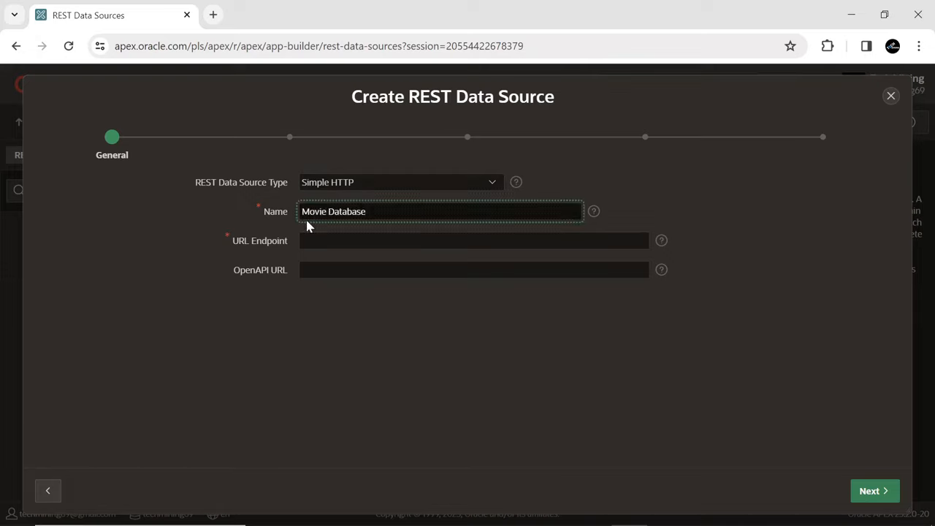
pyautogui.click(364, 227)
pyautogui.click(271, 245)
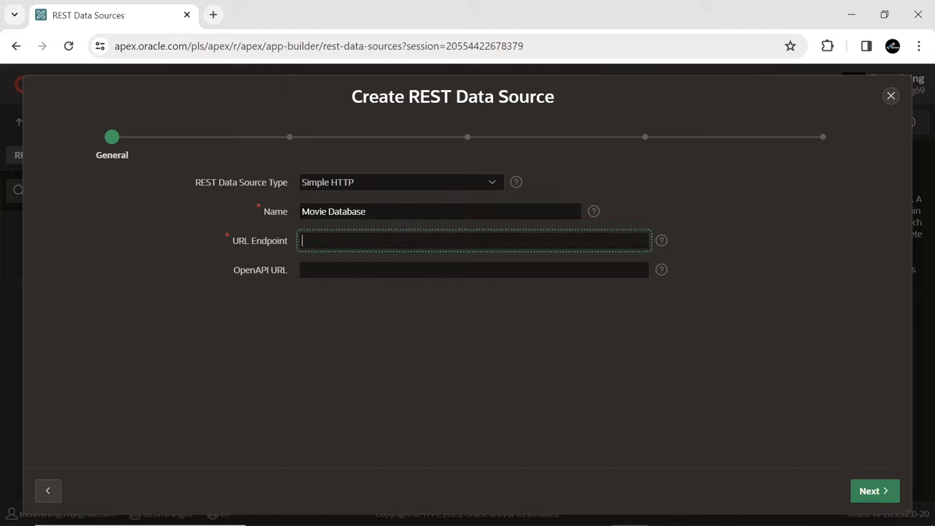
pyautogui.write('https://api.themoviedb.org/3/list/')
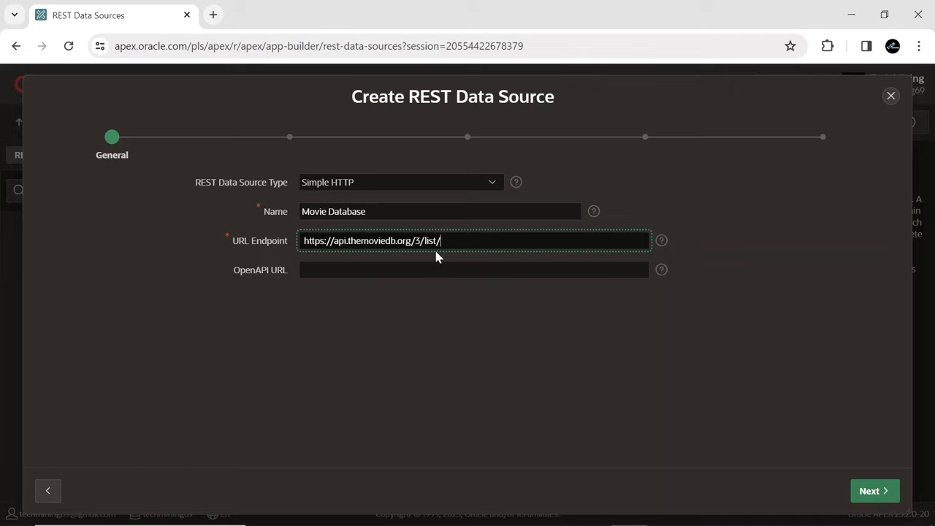
pyautogui.press('Home')
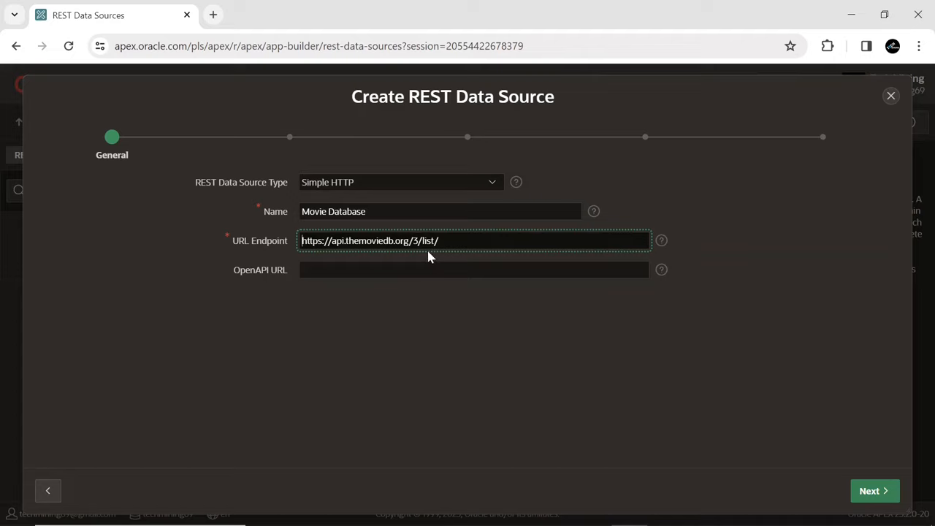
pyautogui.click(428, 252)
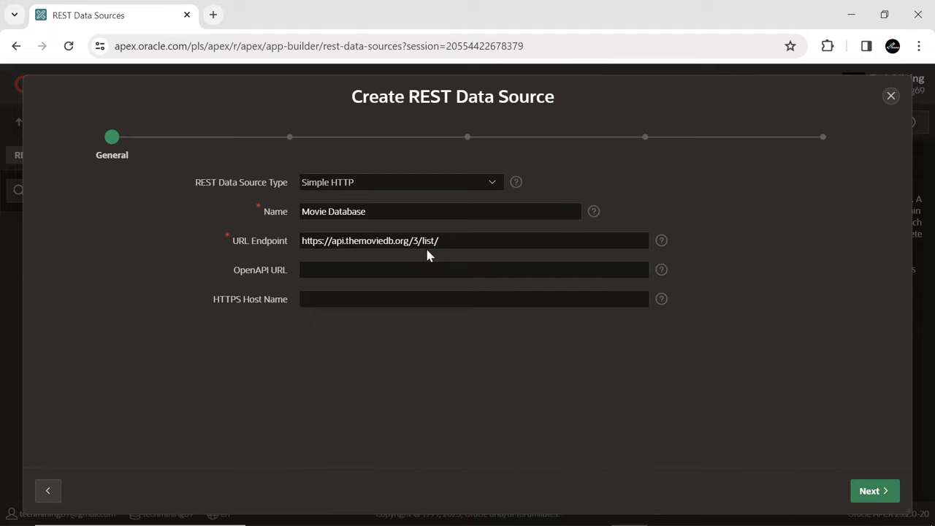
# Use remote server api-themoviedb-org-3-list with service URL path /10 and reach Settings.
pyautogui.click(870, 491)
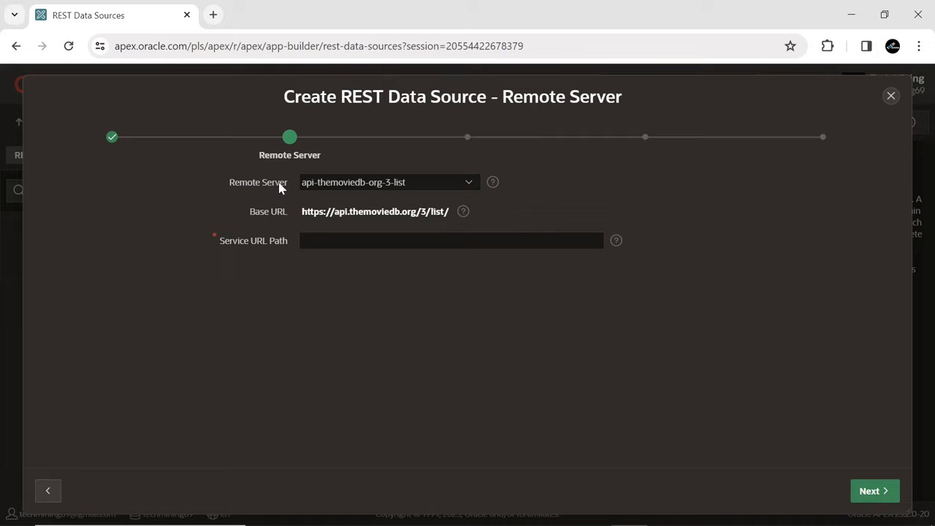
pyautogui.click(336, 189)
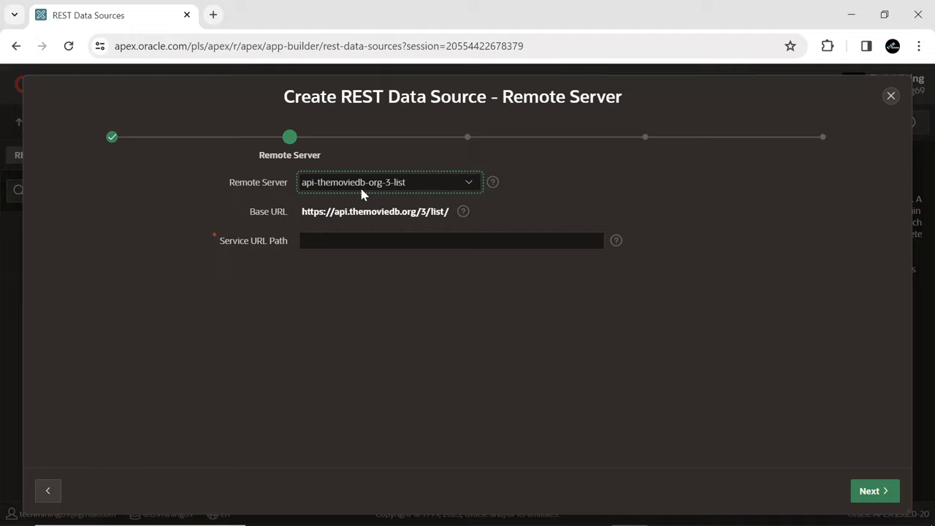
pyautogui.tripleClick(302, 213)
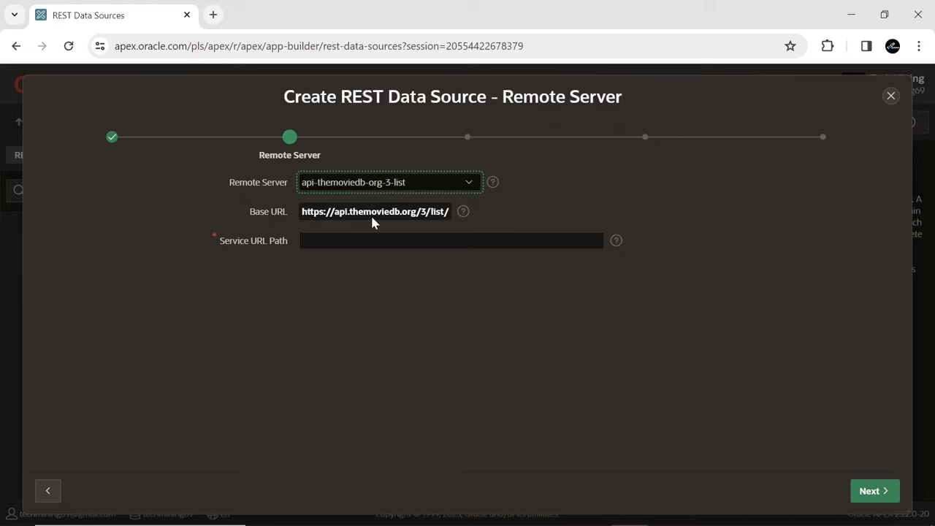
pyautogui.click(433, 224)
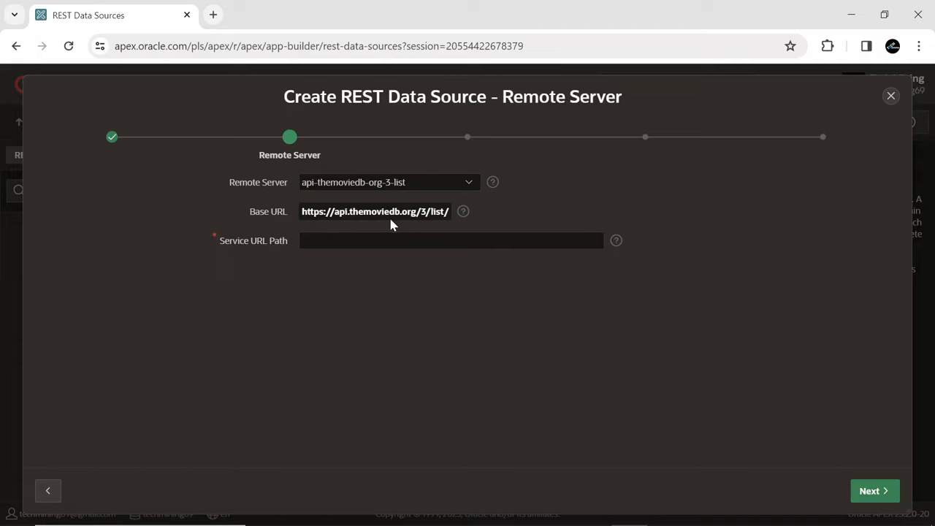
pyautogui.click(303, 241)
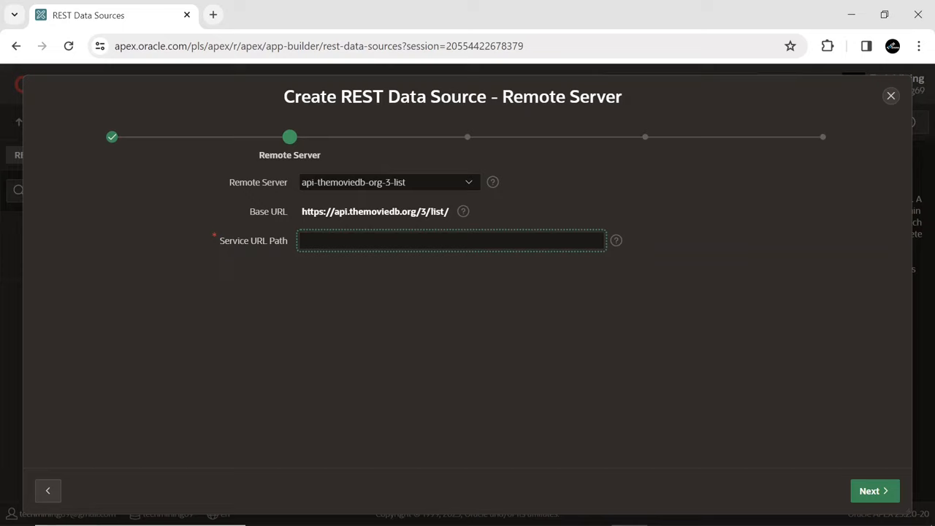
pyautogui.write('/10')
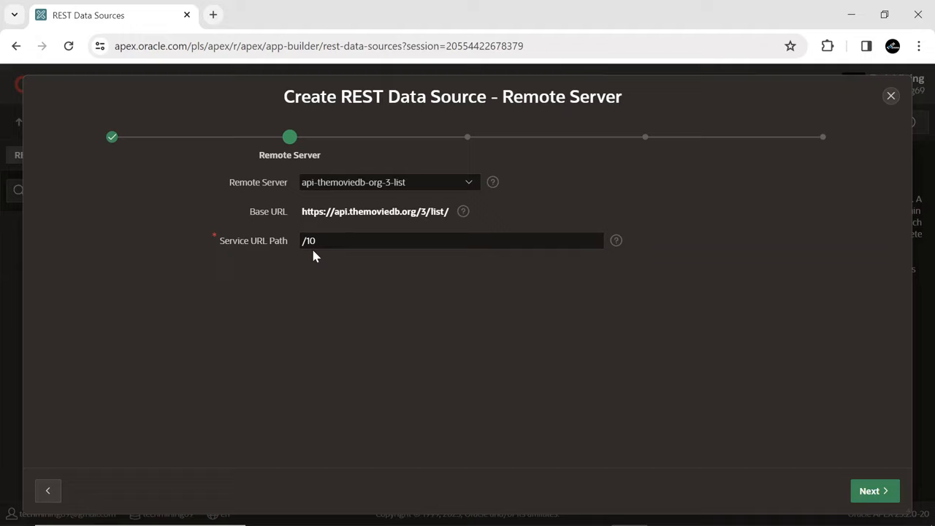
pyautogui.click(875, 491)
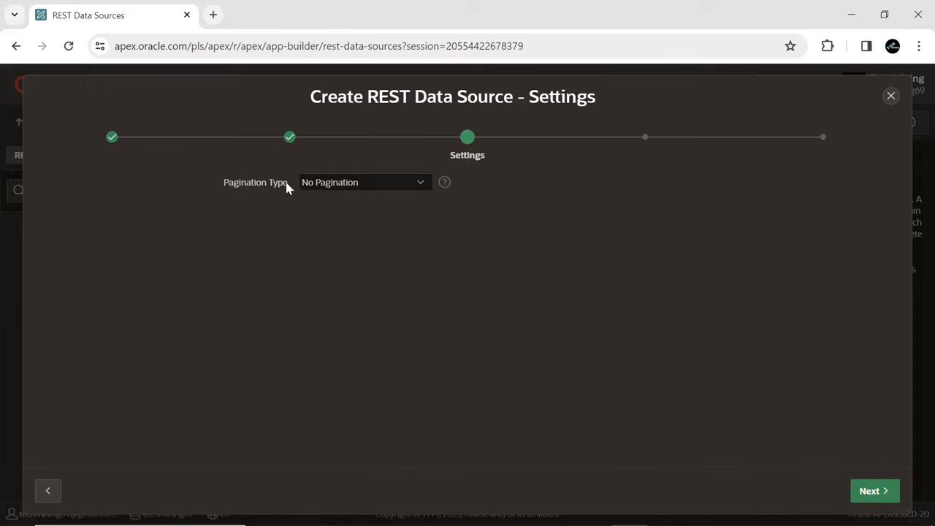
# Keep No Pagination, choose the Moviedb API Key credentials, and reach the Parameters step.
pyautogui.click(335, 187)
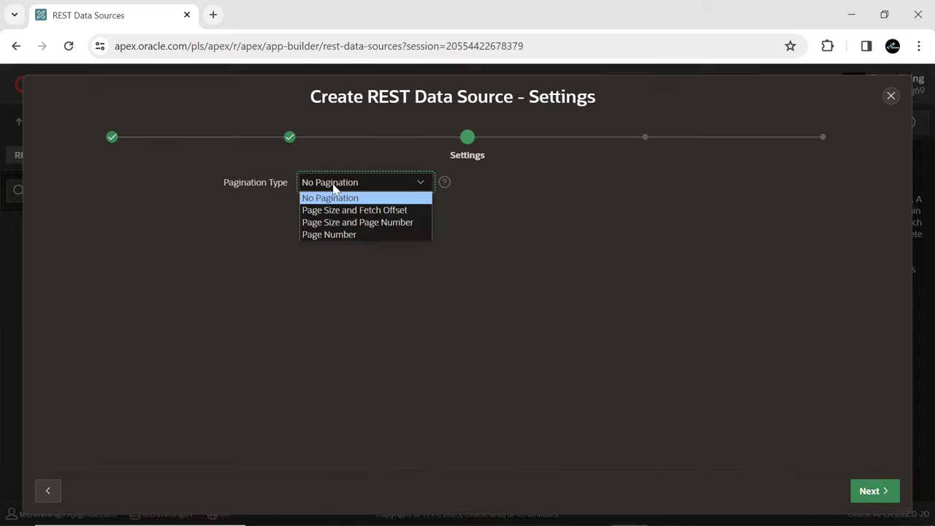
pyautogui.click(873, 496)
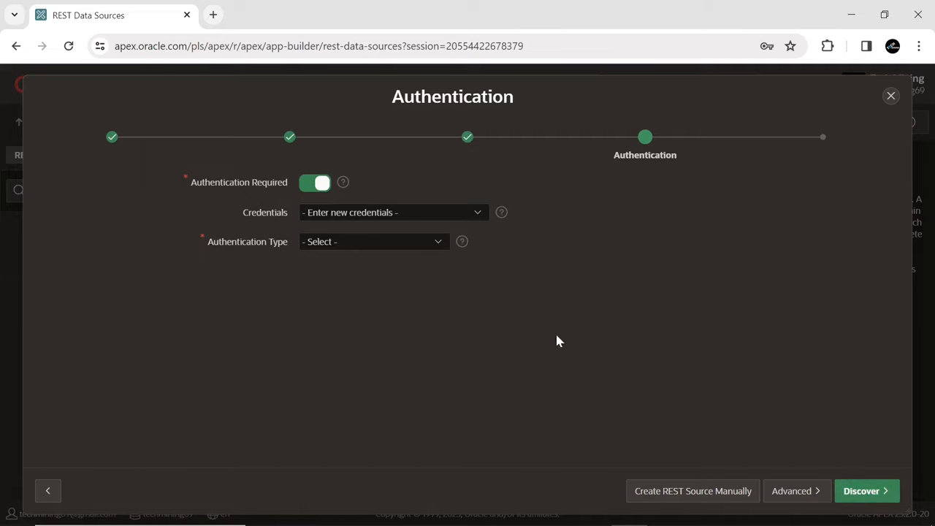
pyautogui.click(314, 214)
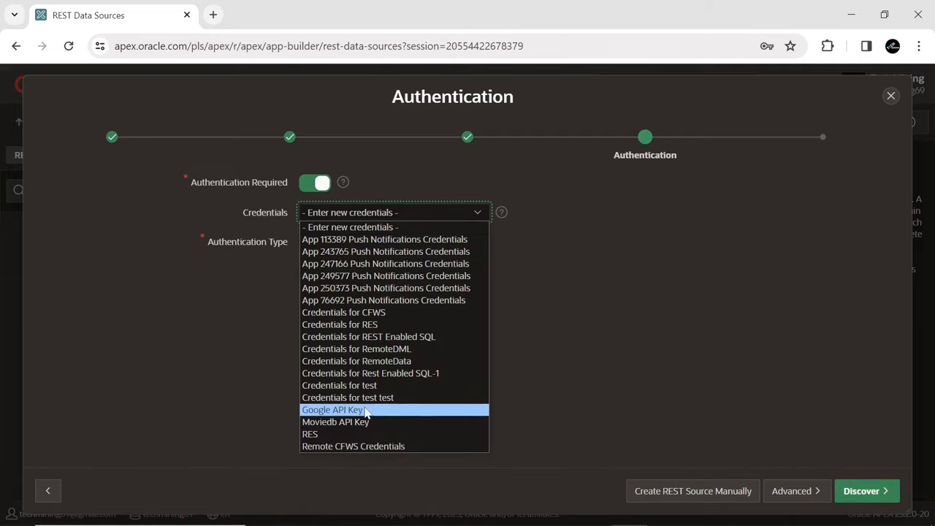
pyautogui.press('Escape')
pyautogui.press('Down')
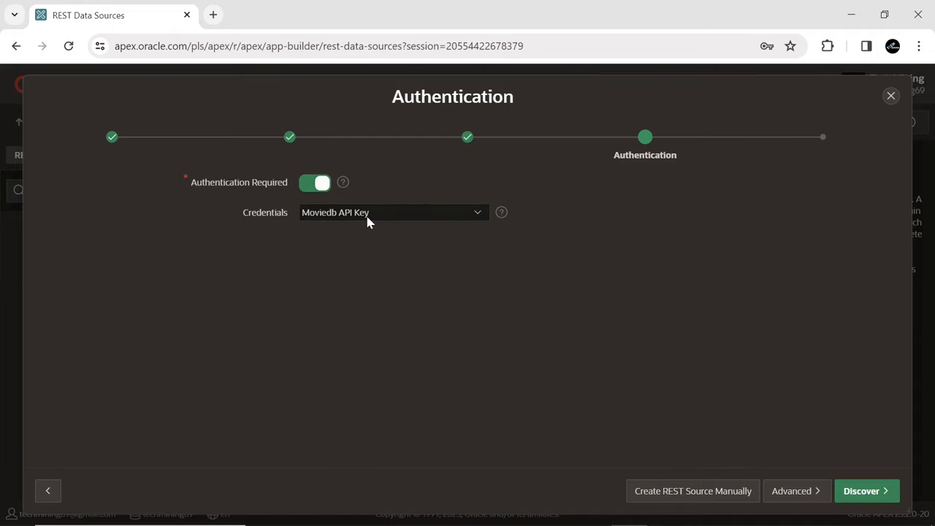
pyautogui.click(792, 491)
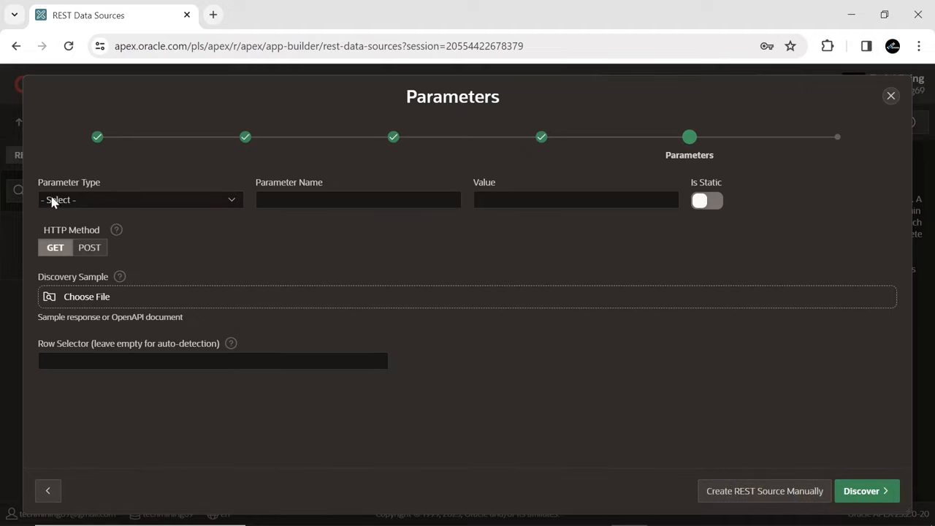
# Add a static URL query string parameter api_key with the pasted API key as value.
pyautogui.click(90, 199)
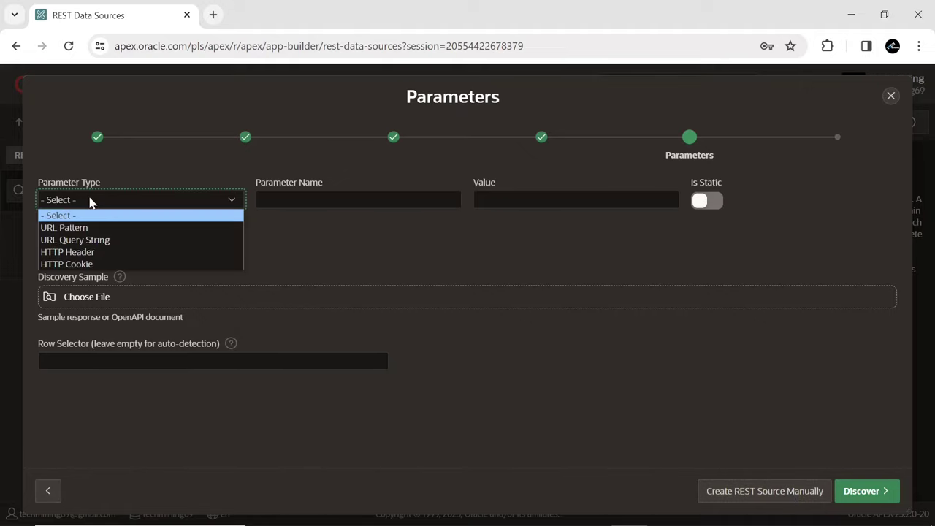
pyautogui.click(107, 241)
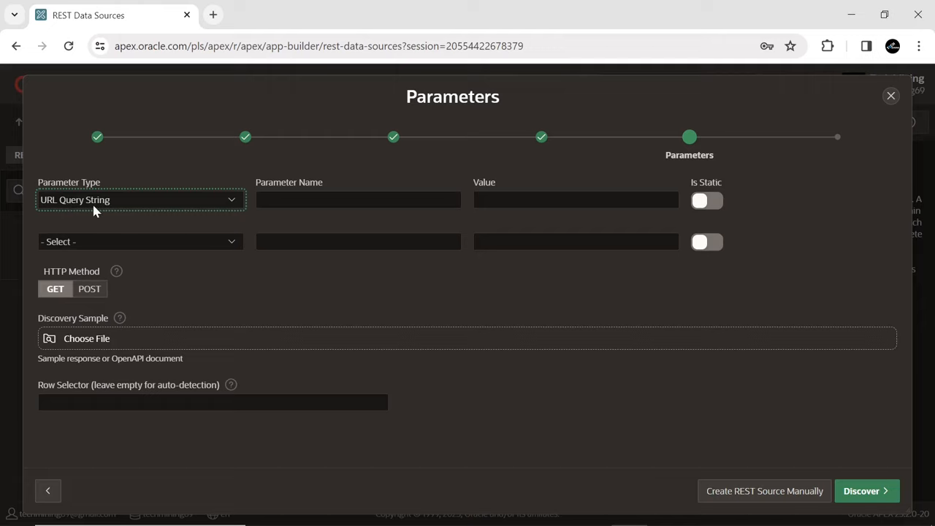
pyautogui.click(285, 200)
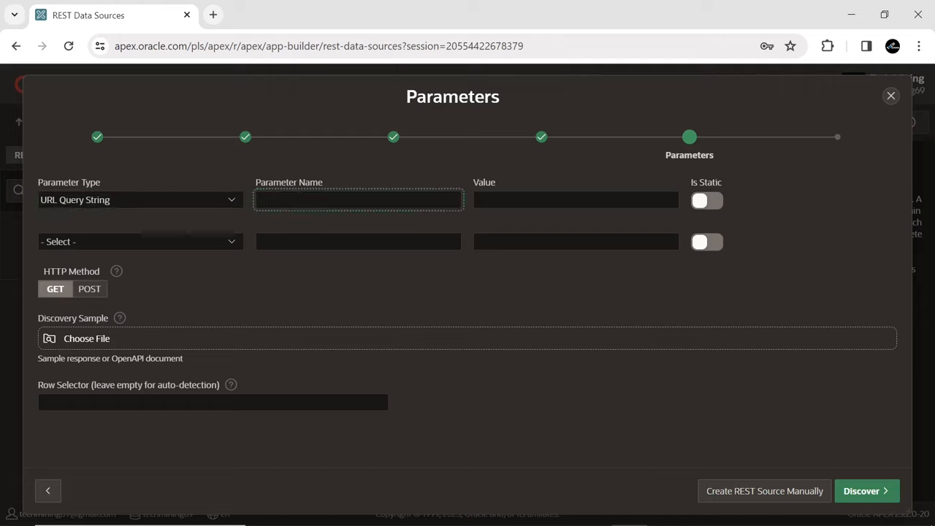
pyautogui.write('api_key')
pyautogui.click(277, 212)
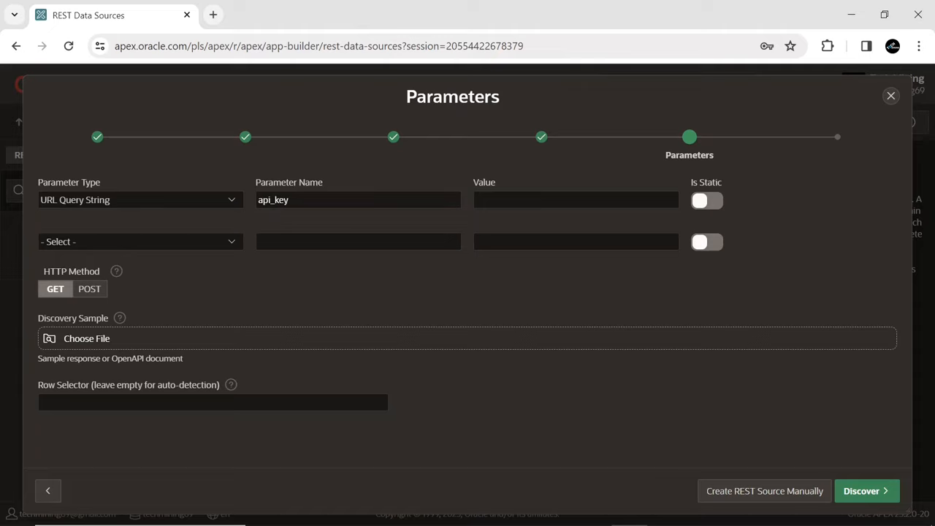
pyautogui.click(576, 199)
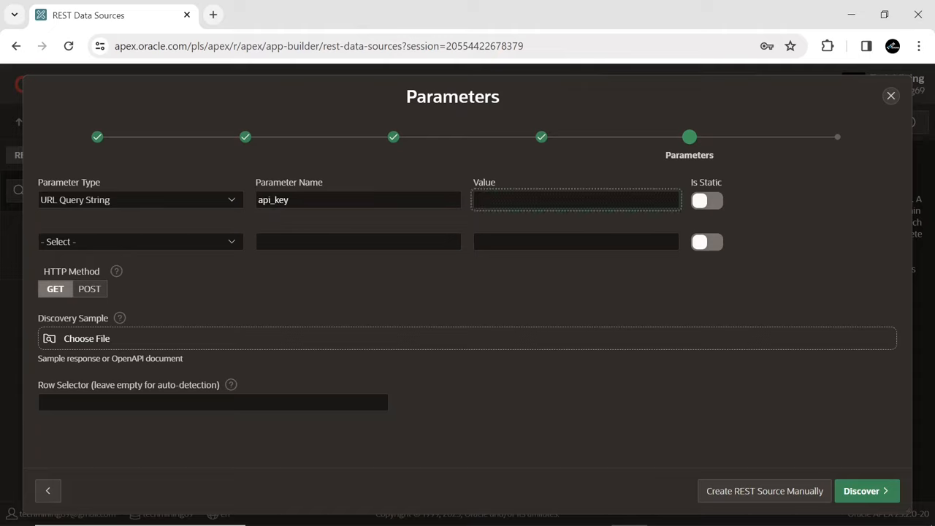
pyautogui.hotkey('ctrl', 'v')
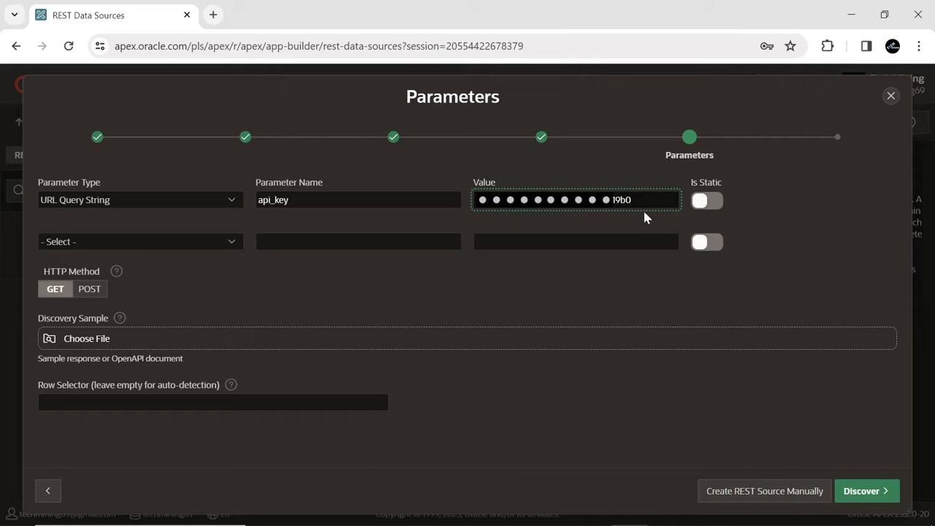
pyautogui.click(707, 203)
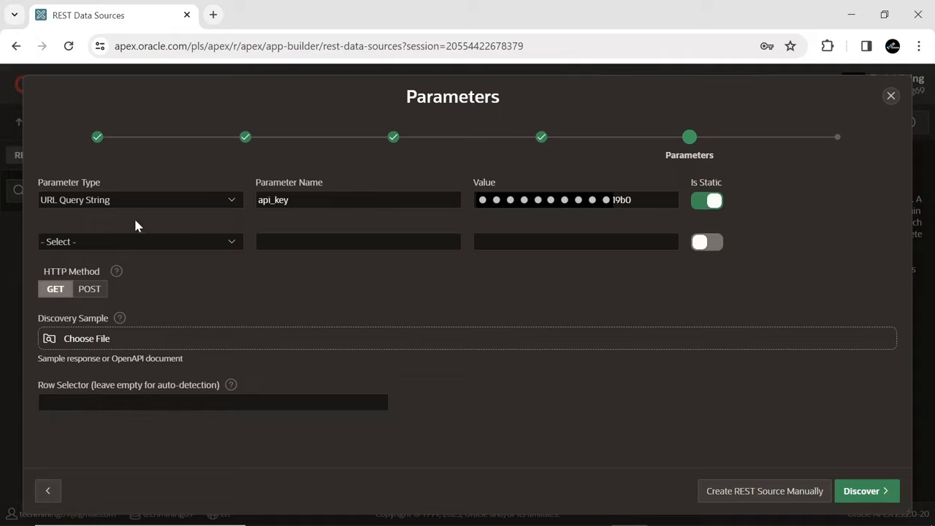
# Add URL query parameter language = en-US, keep method GET, and run Discover.
pyautogui.click(66, 241)
pyautogui.click(108, 280)
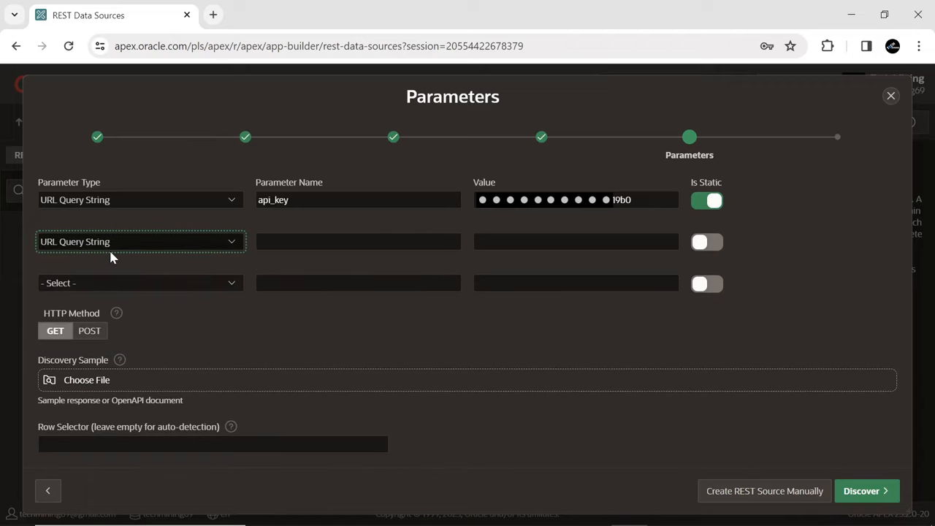
pyautogui.click(267, 242)
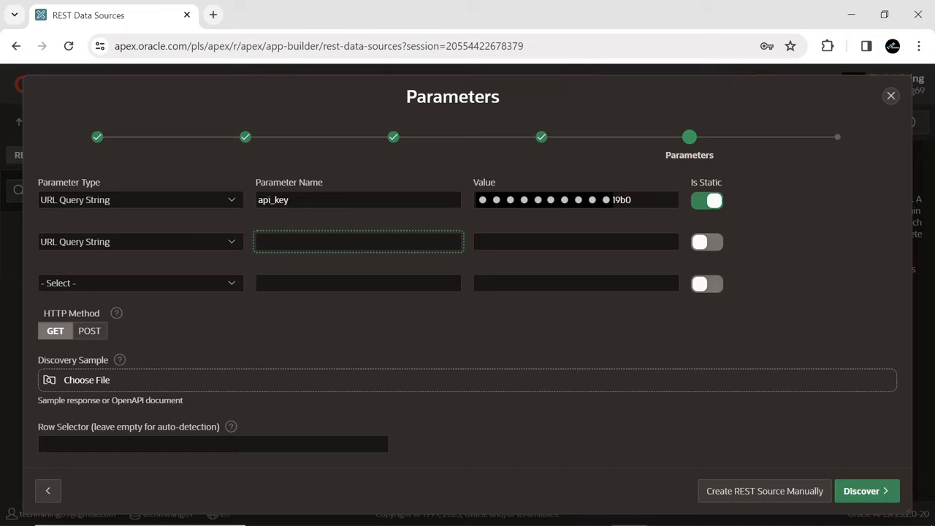
pyautogui.write('language')
pyautogui.press('Tab')
pyautogui.write('en-US')
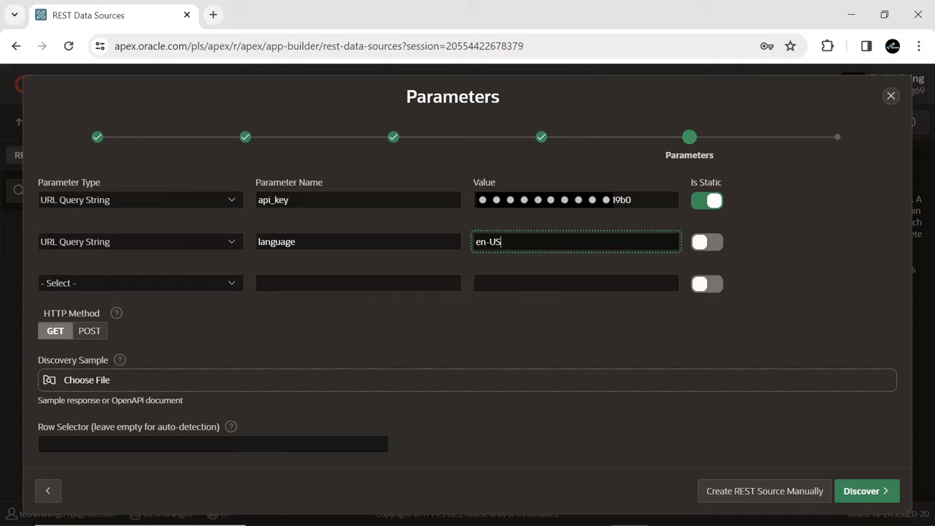
pyautogui.moveTo(46, 319); pyautogui.dragTo(98, 317)
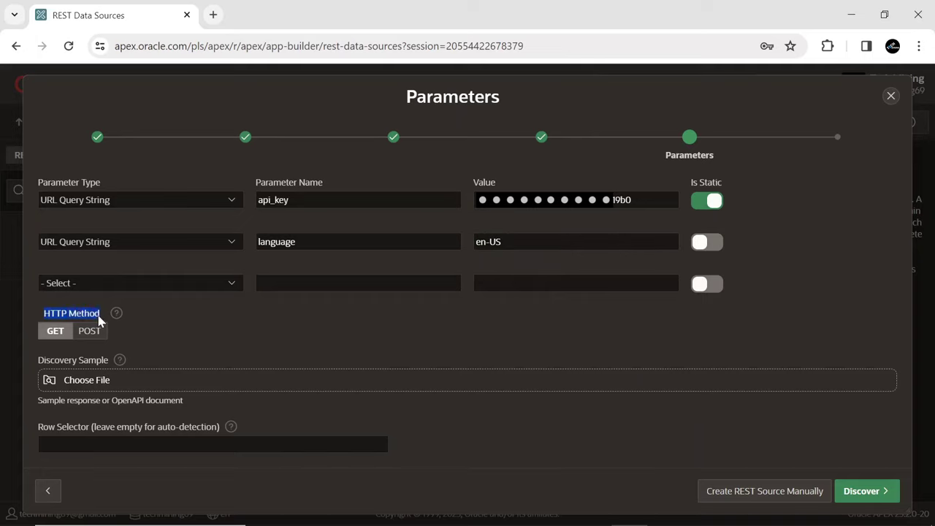
pyautogui.click(59, 338)
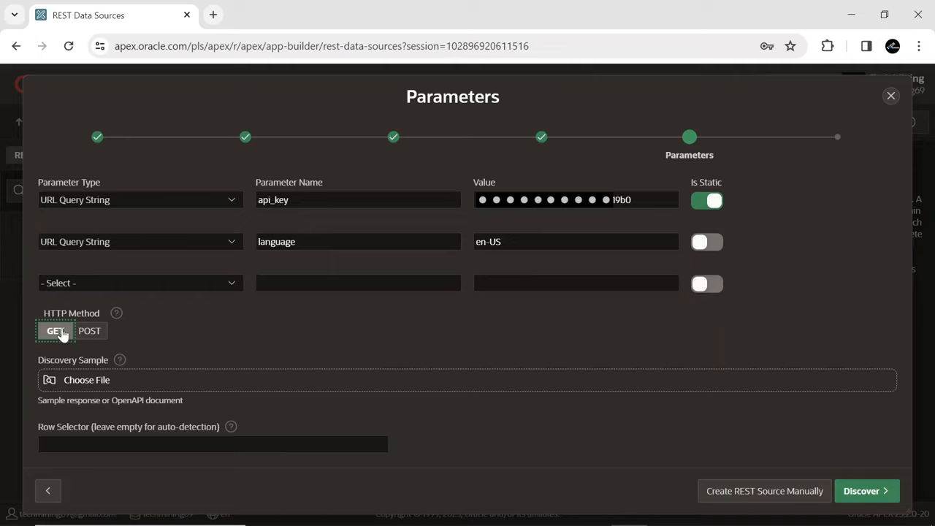
pyautogui.click(865, 491)
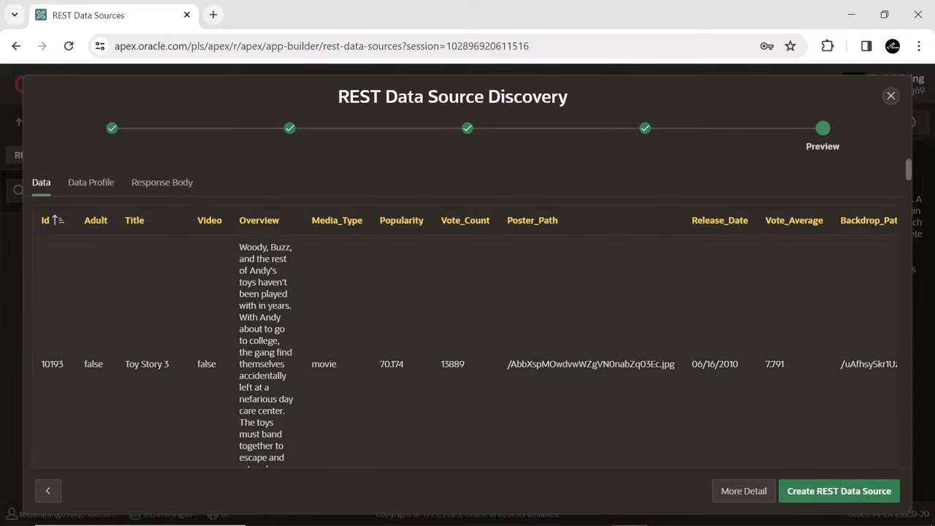
pyautogui.scroll(-3, 210, 295)
pyautogui.scroll(-3, 211, 294)
pyautogui.scroll(-2, 210, 294)
pyautogui.scroll(3, 210, 294)
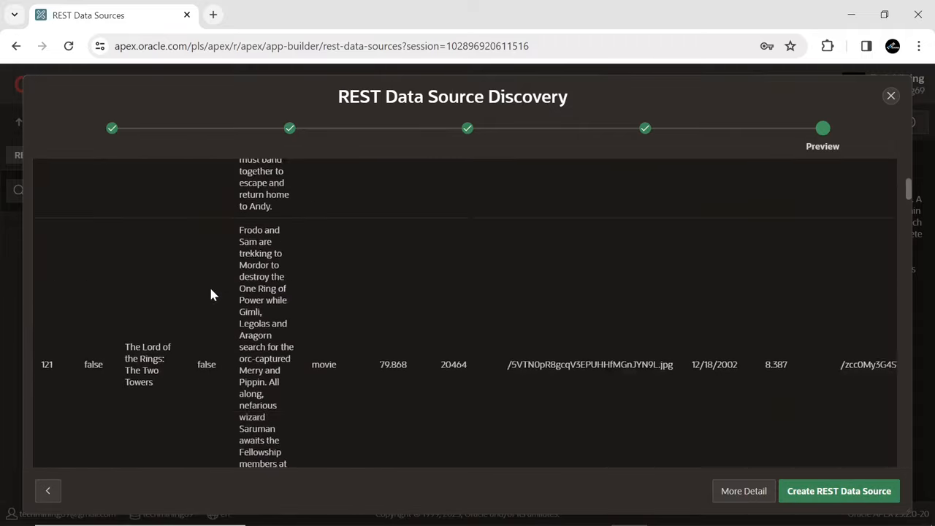
pyautogui.scroll(5, 211, 295)
# Review the Data Profile and Response Body previews, then create the Movie Database data source.
pyautogui.click(91, 187)
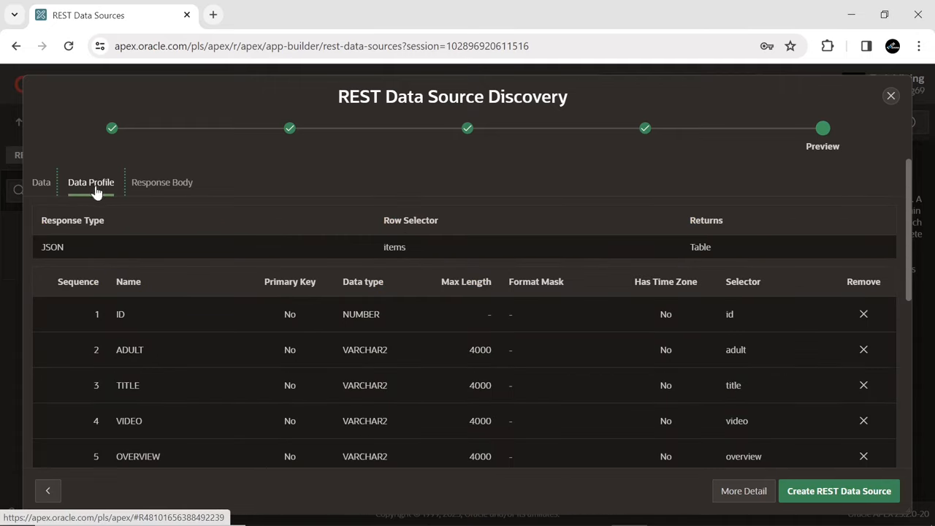
pyautogui.scroll(-2, 372, 309)
pyautogui.scroll(-3, 371, 309)
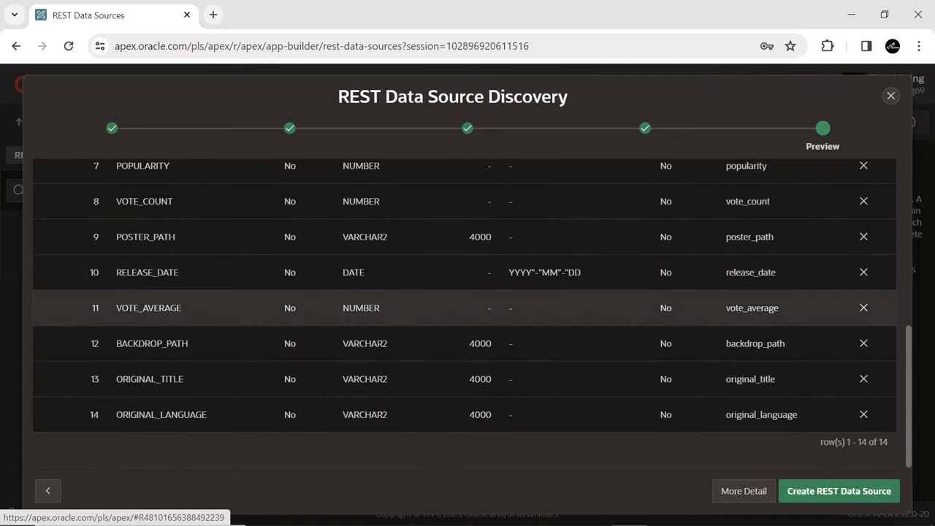
pyautogui.scroll(3, 371, 309)
pyautogui.scroll(2, 371, 309)
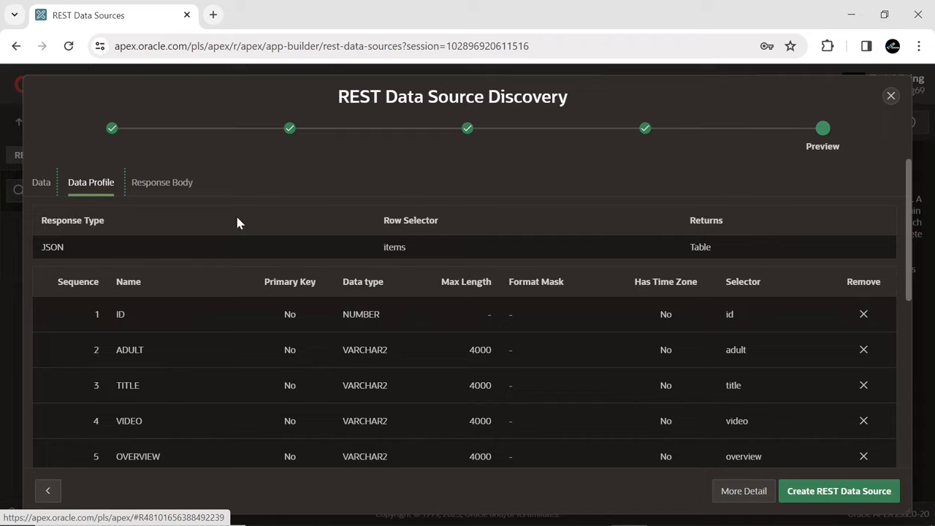
pyautogui.click(177, 194)
pyautogui.scroll(-2, 439, 351)
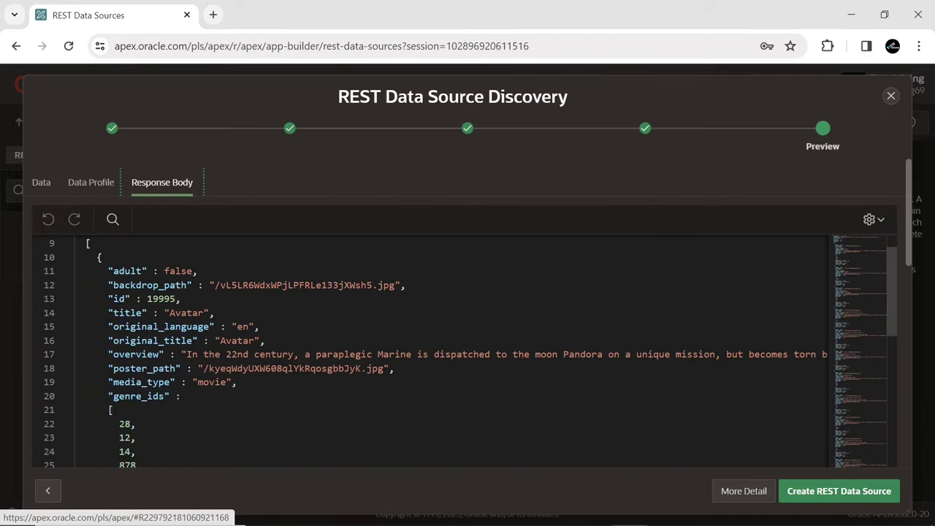
pyautogui.scroll(-5, 439, 350)
pyautogui.scroll(-2, 439, 351)
pyautogui.scroll(-8, 438, 351)
pyautogui.scroll(7, 438, 350)
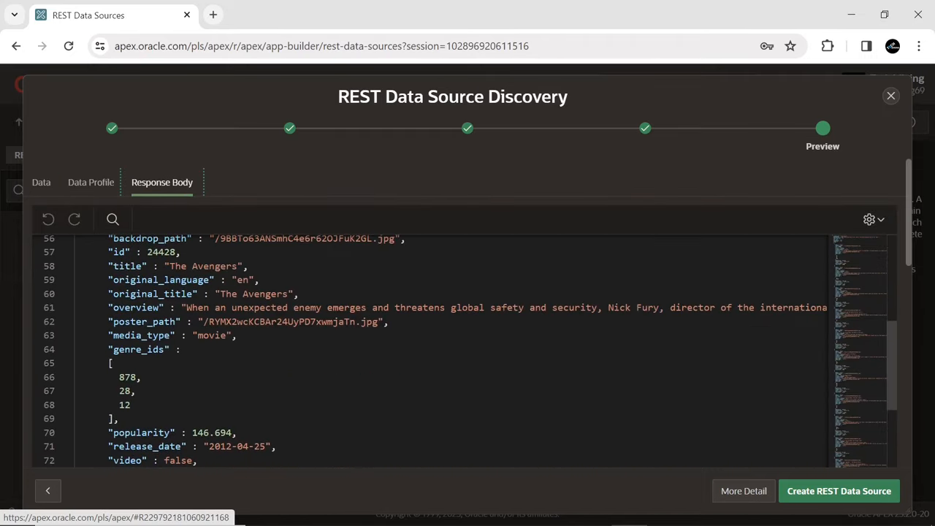
pyautogui.scroll(7, 439, 350)
pyautogui.scroll(4, 439, 351)
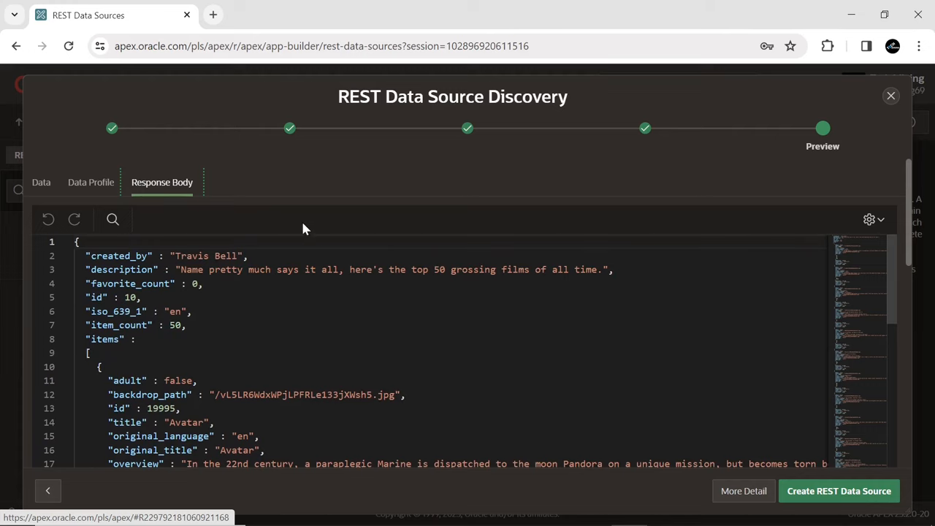
pyautogui.click(44, 184)
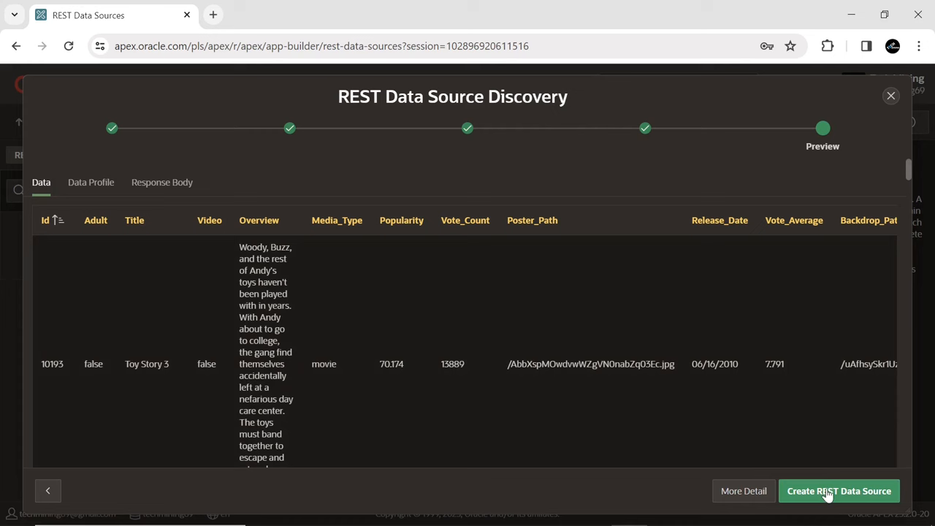
pyautogui.click(828, 495)
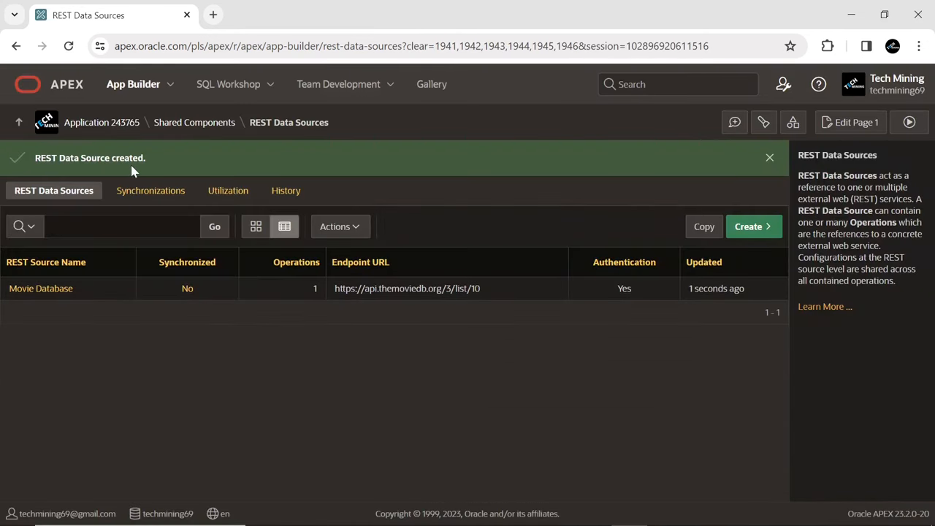
# Reopen Movie Database and edit its single GET fetch-rows operation.
pyautogui.click(769, 157)
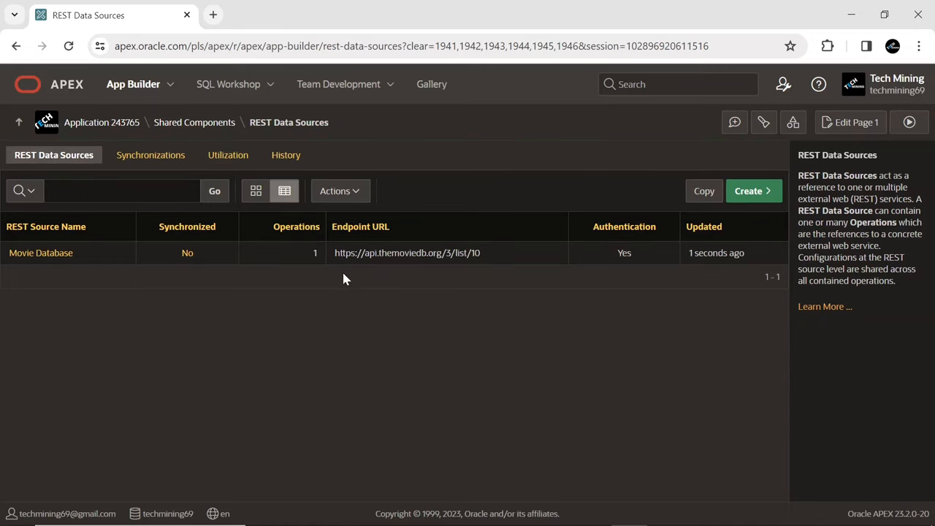
pyautogui.click(48, 253)
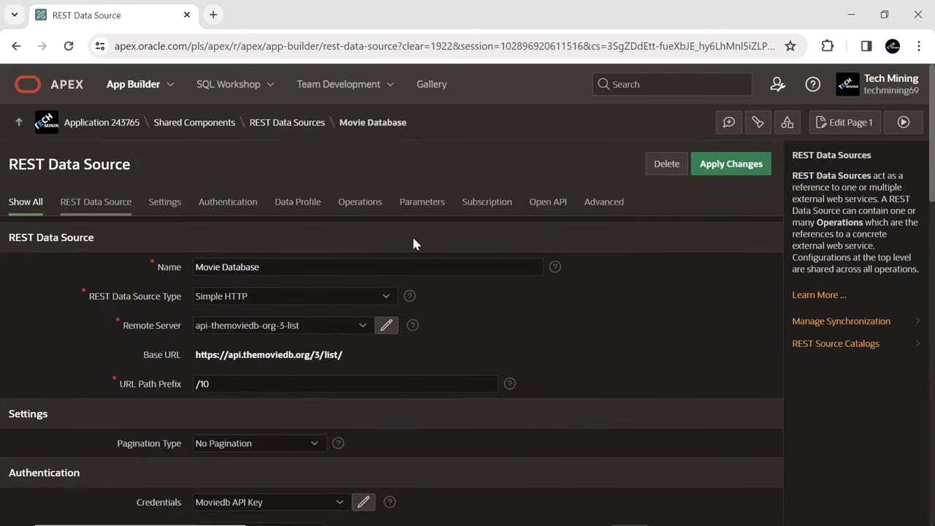
pyautogui.scroll(-1, 412, 243)
pyautogui.scroll(-1, 413, 243)
pyautogui.scroll(-2, 413, 243)
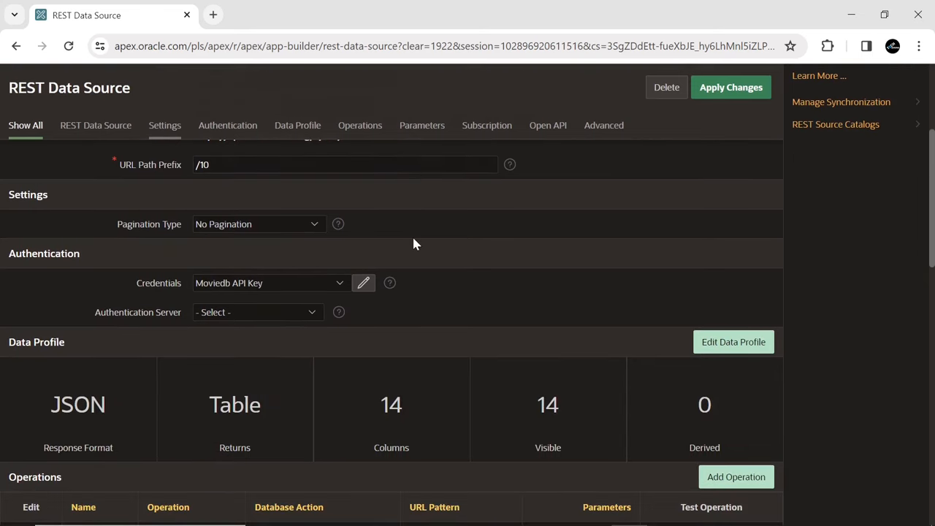
pyautogui.scroll(-1, 413, 244)
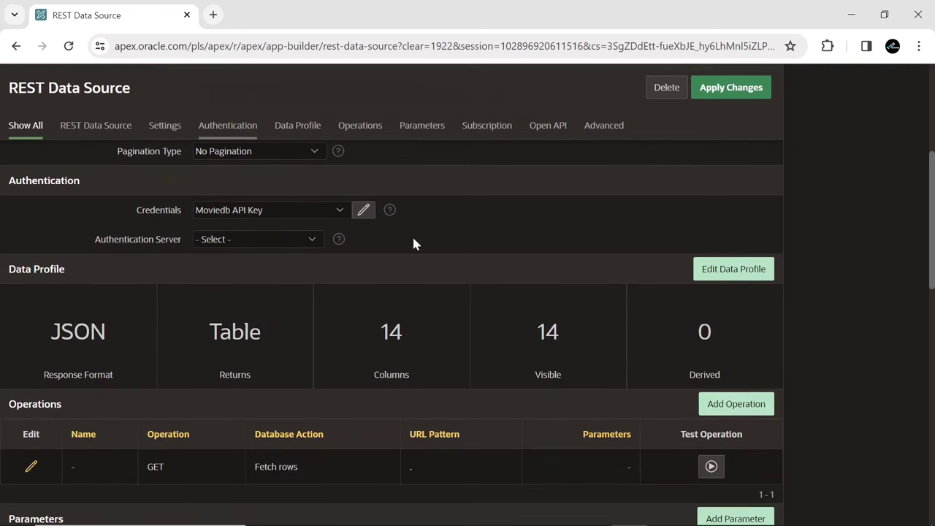
pyautogui.click(30, 468)
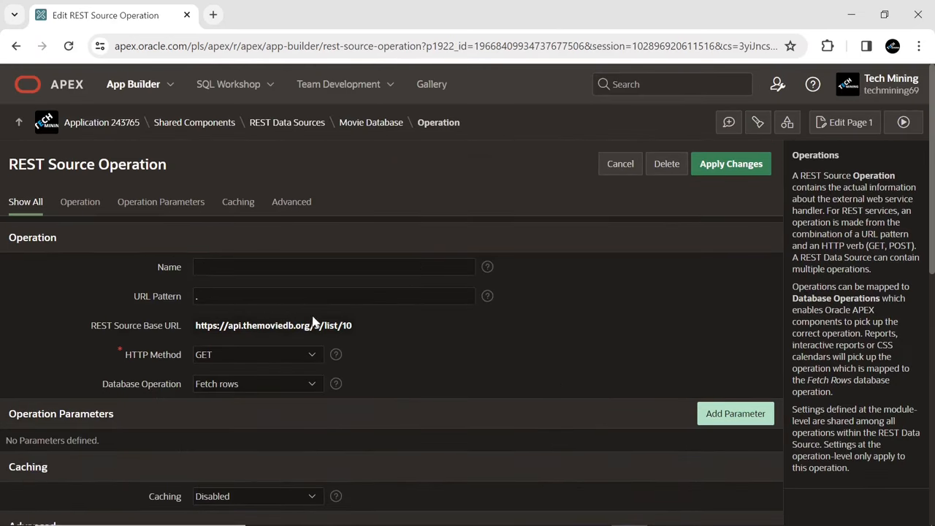
pyautogui.scroll(-1, 382, 315)
pyautogui.scroll(-1, 382, 315)
pyautogui.scroll(-1, 382, 322)
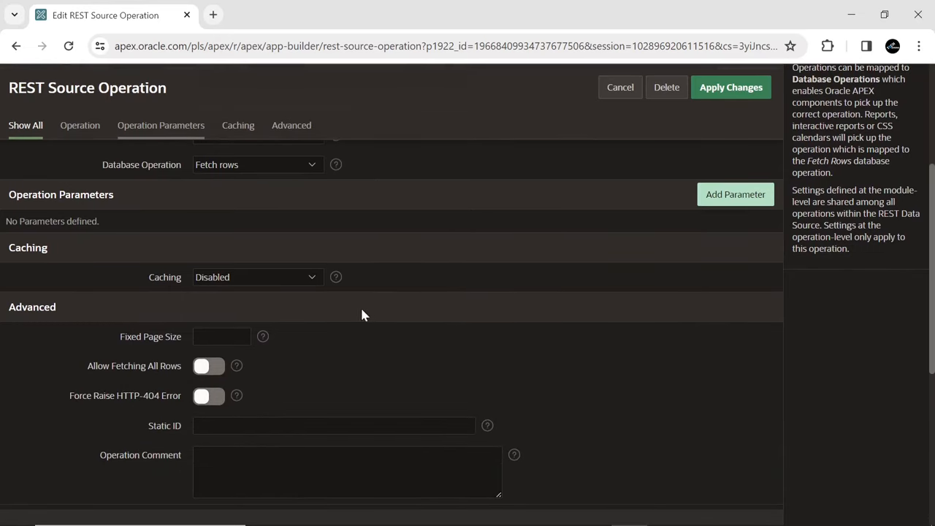
# Cache the GET operation for all users, invalidate at 3600, and apply the changes.
pyautogui.click(231, 280)
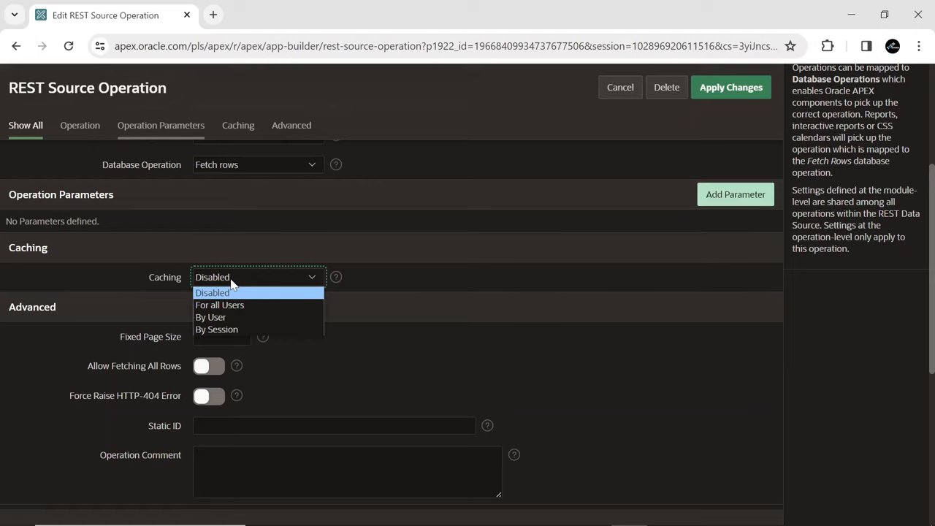
pyautogui.click(223, 306)
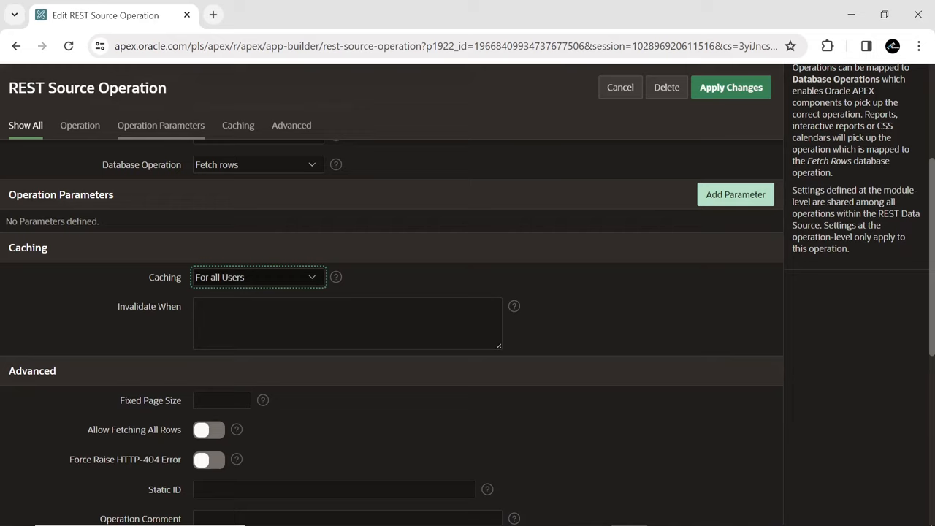
pyautogui.press('Tab')
pyautogui.write('v')
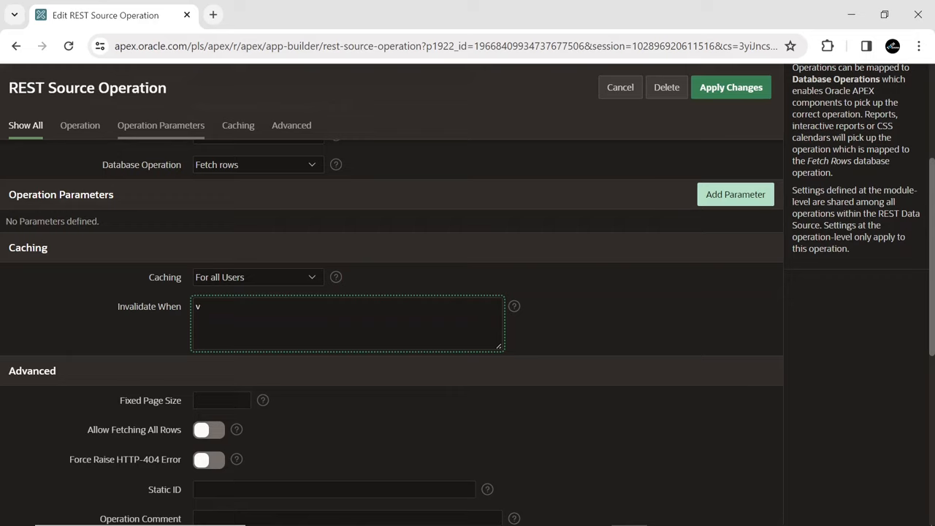
pyautogui.press('BackSpace')
pyautogui.write('3600')
pyautogui.moveTo(217, 307); pyautogui.dragTo(188, 304)
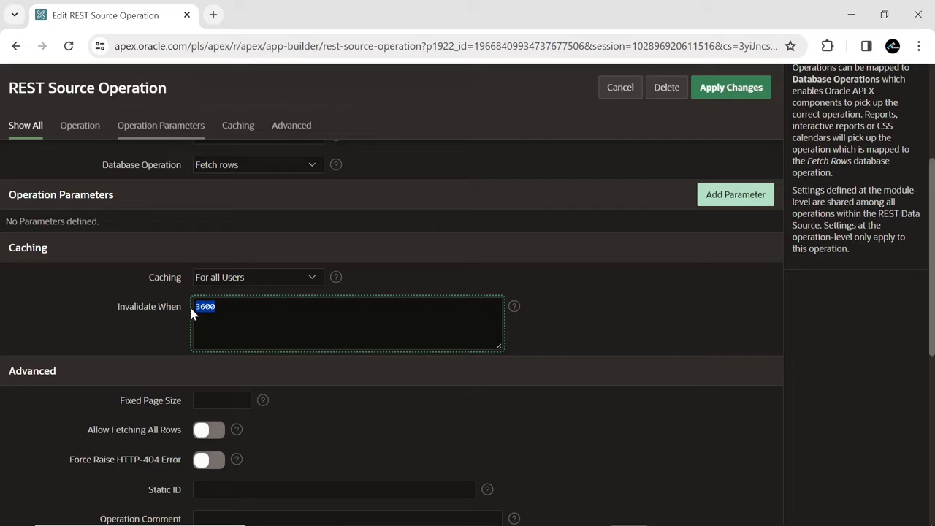
pyautogui.click(184, 322)
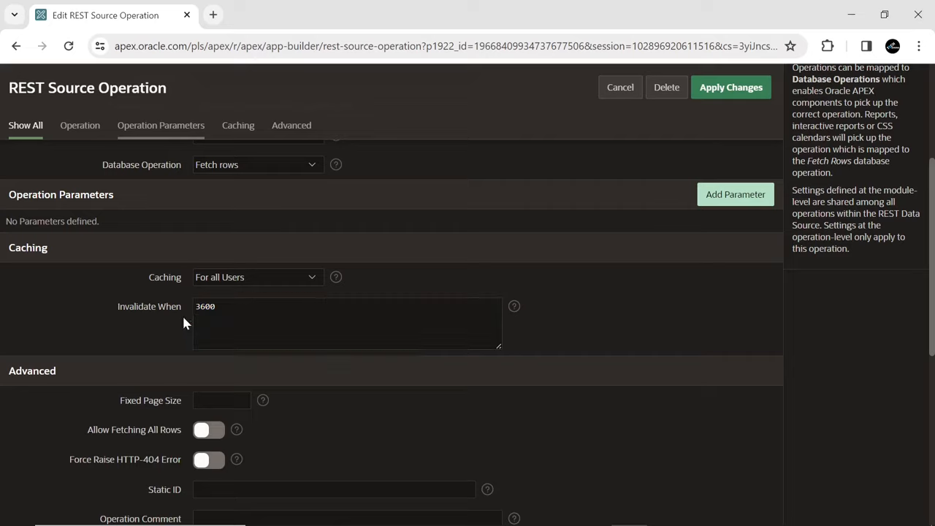
pyautogui.click(730, 89)
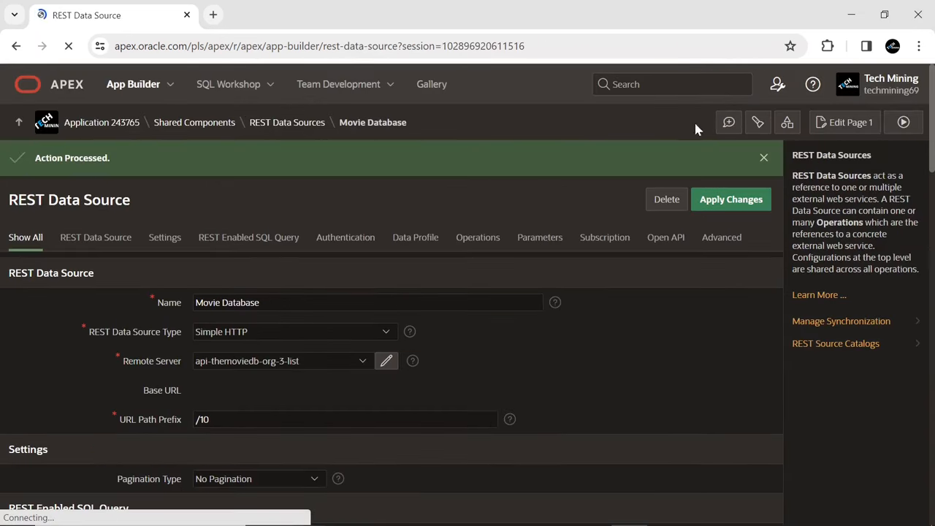
# Set Pass ECID to Yes in Advanced and apply the data source changes.
pyautogui.click(764, 158)
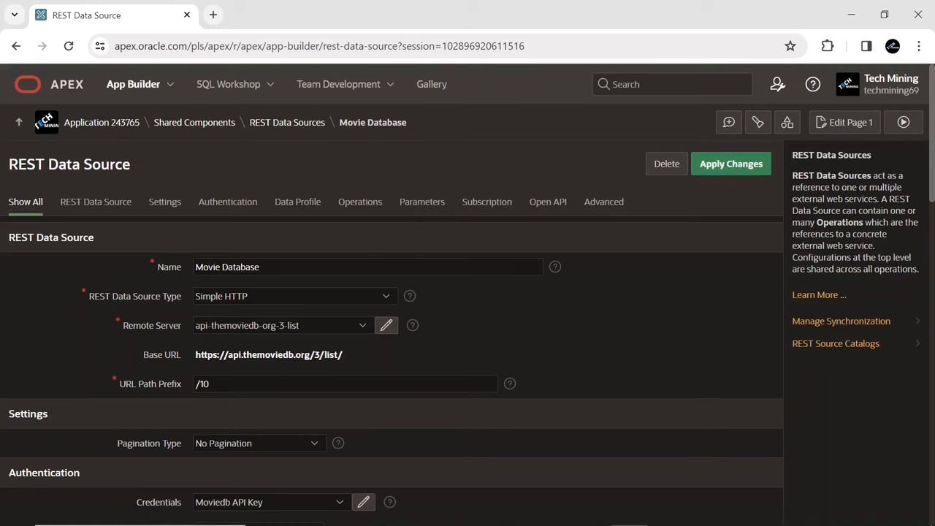
pyautogui.scroll(-2, 472, 294)
pyautogui.scroll(-7, 474, 295)
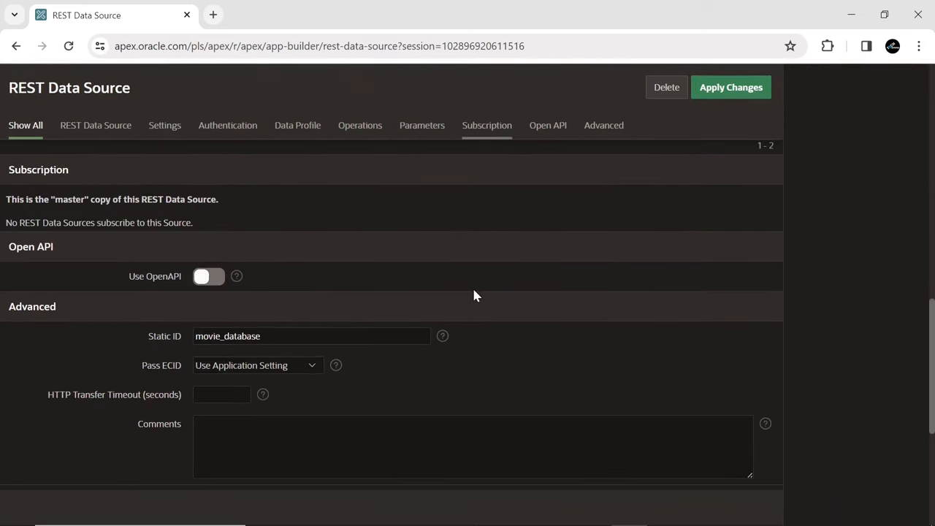
pyautogui.click(221, 373)
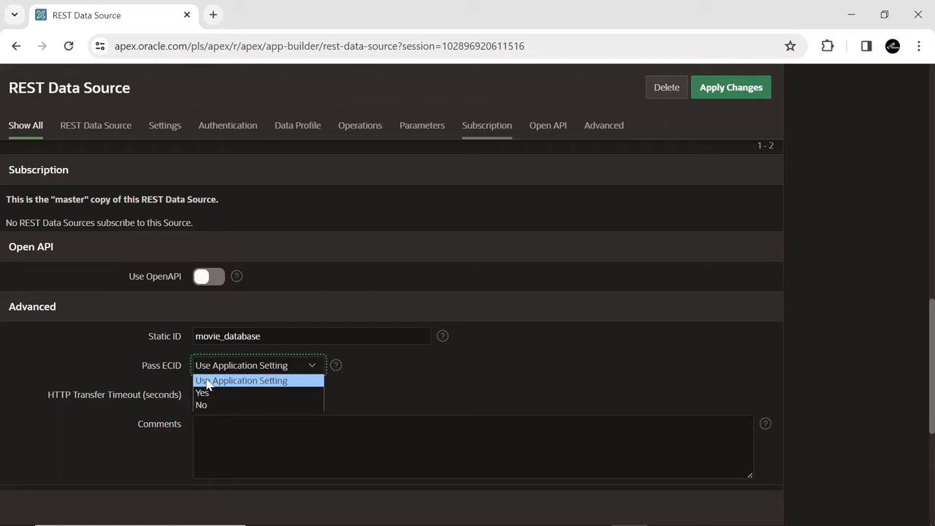
pyautogui.click(202, 392)
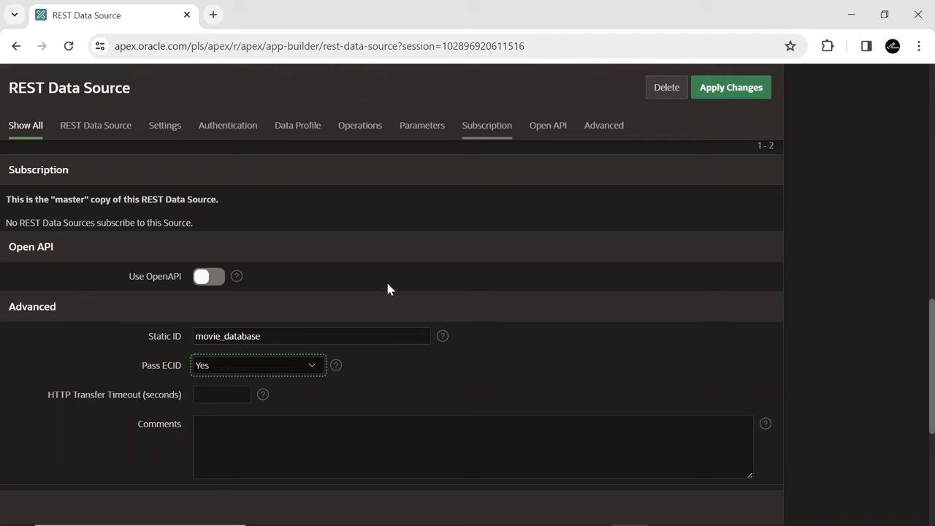
pyautogui.click(718, 90)
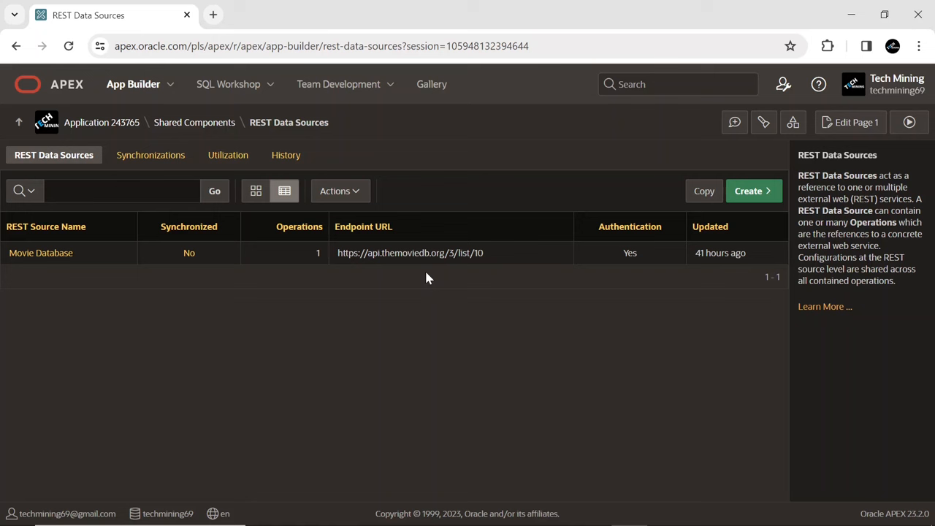
# From the application home start a new Cards page in normal mode.
pyautogui.click(109, 124)
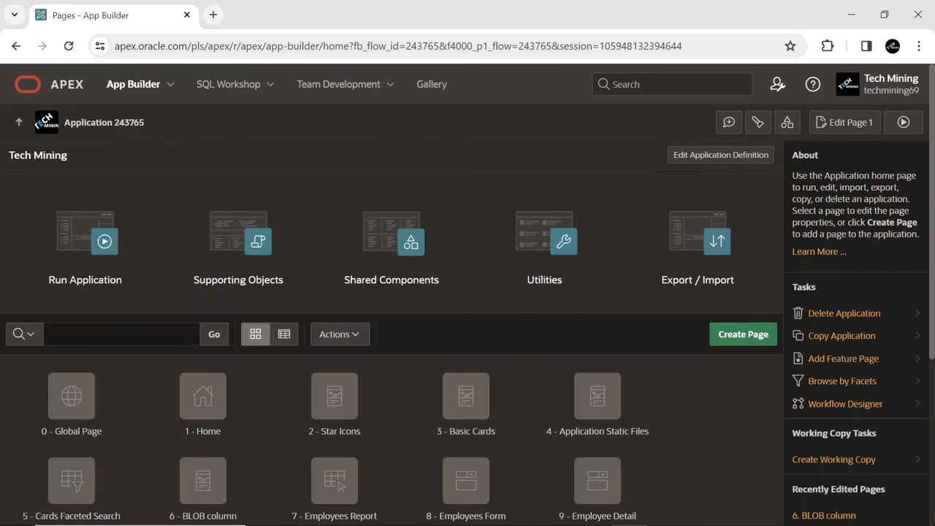
pyautogui.click(736, 335)
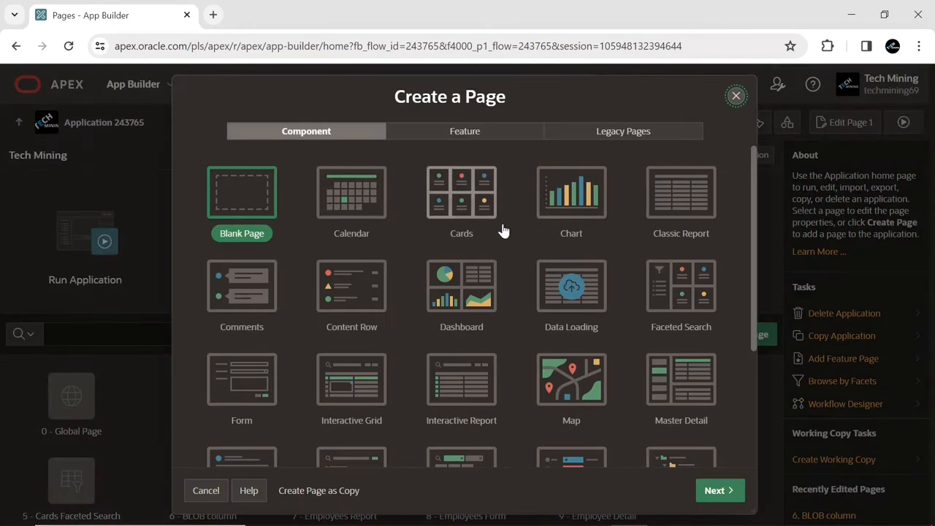
pyautogui.click(459, 209)
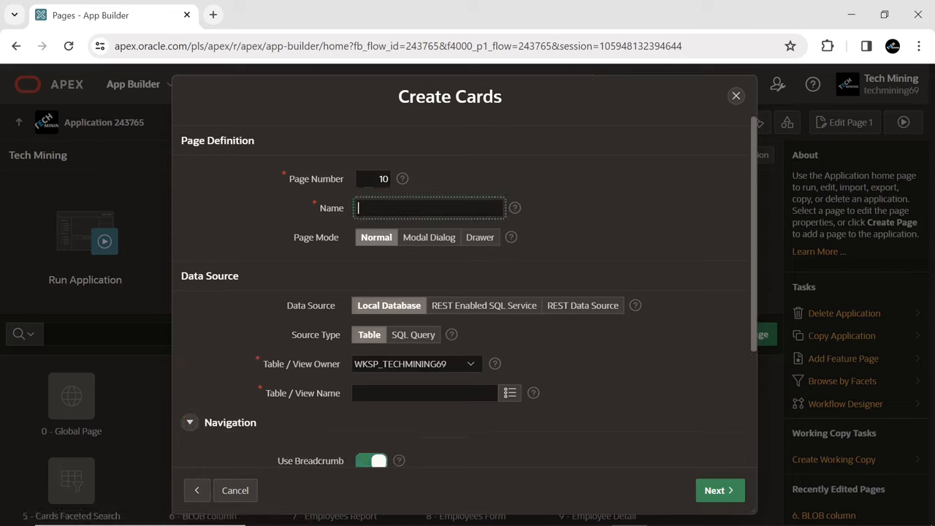
pyautogui.write('Background Image')
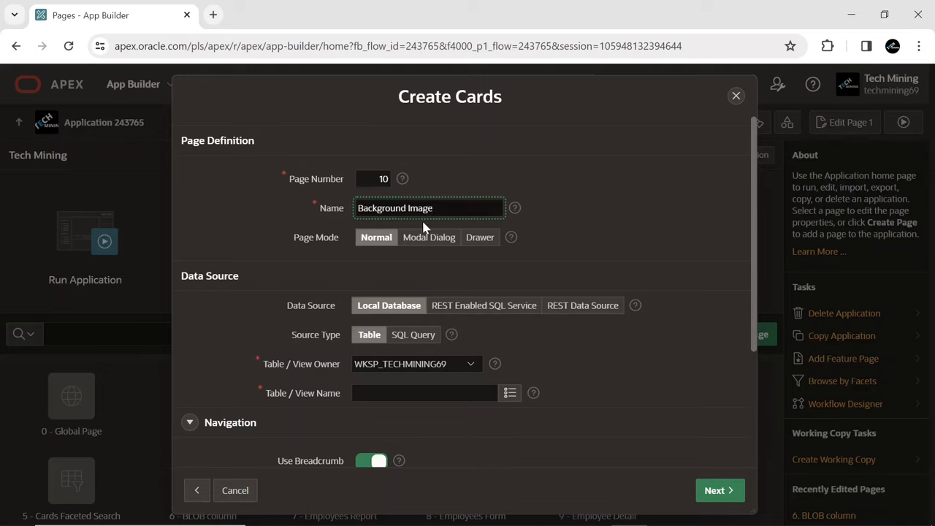
pyautogui.click(369, 242)
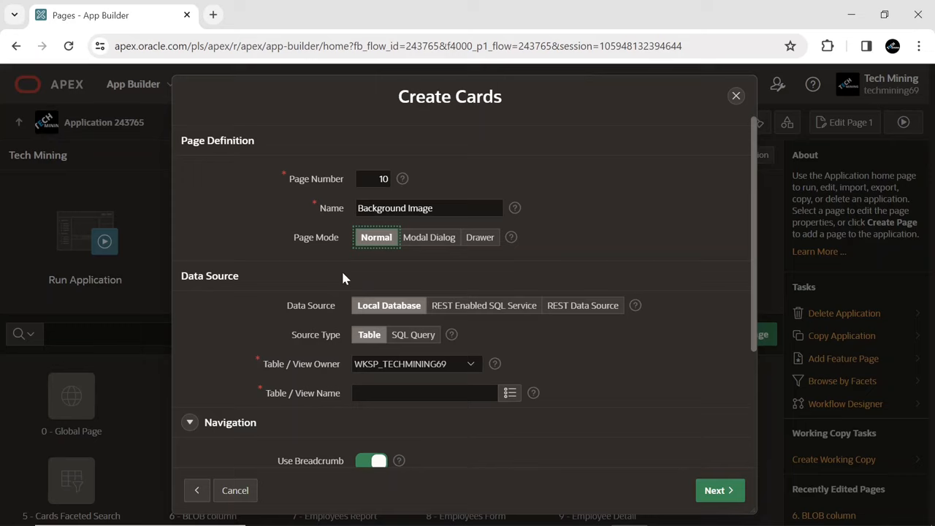
# Source it from REST data source Movie Database, no breadcrumb, parent entry Home, and continue.
pyautogui.click(573, 311)
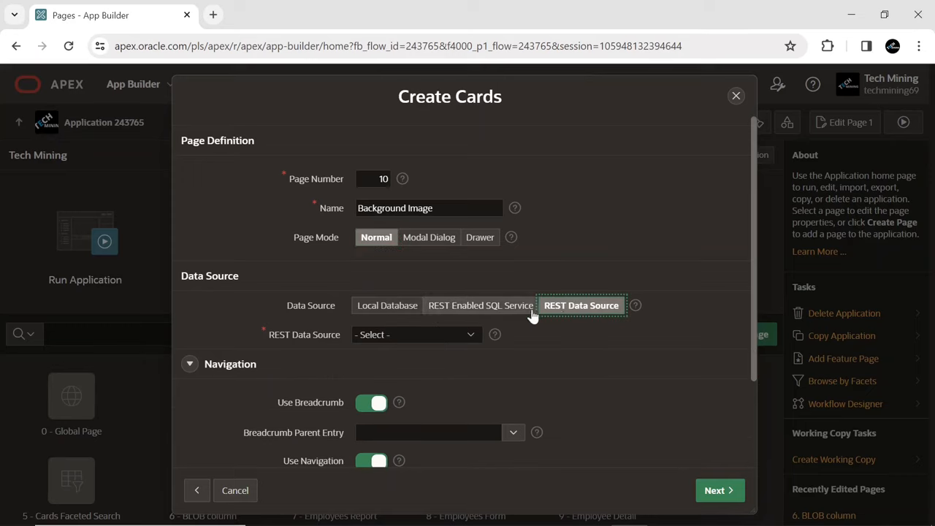
pyautogui.click(387, 337)
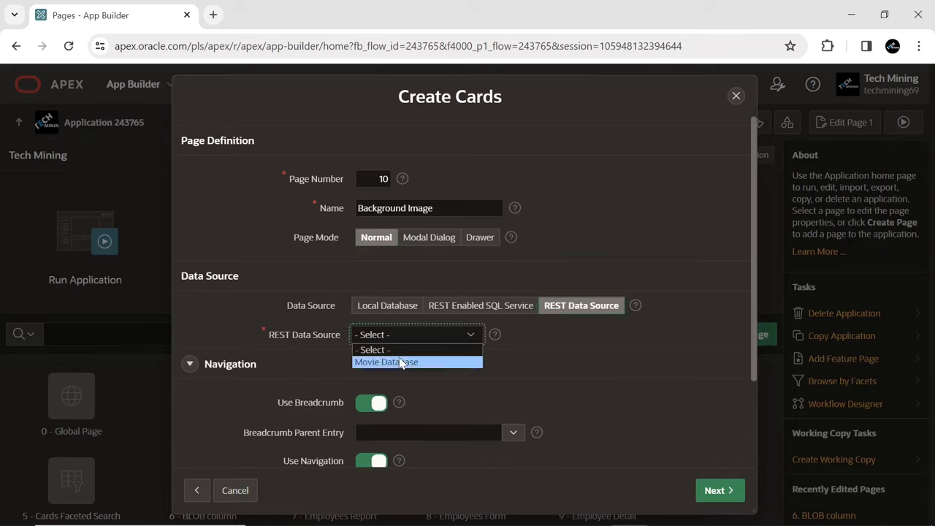
pyautogui.click(399, 362)
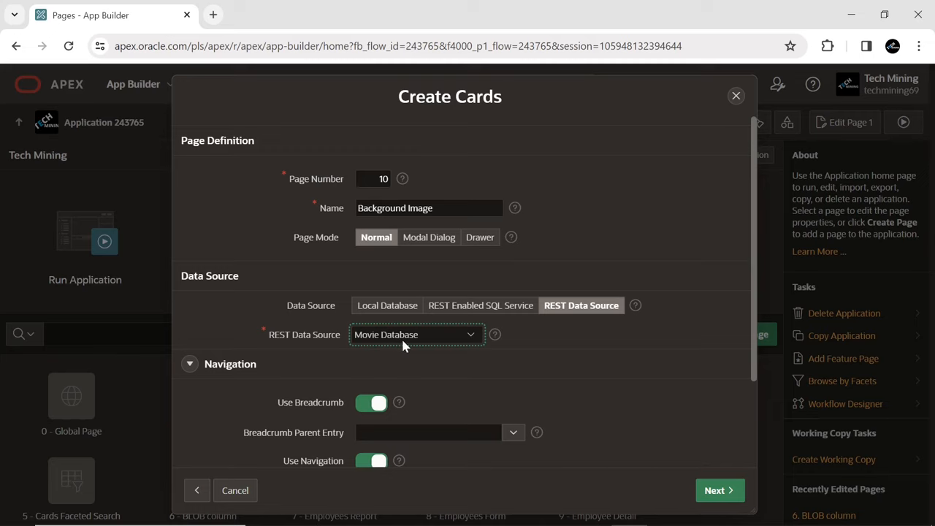
pyautogui.scroll(-3, 329, 333)
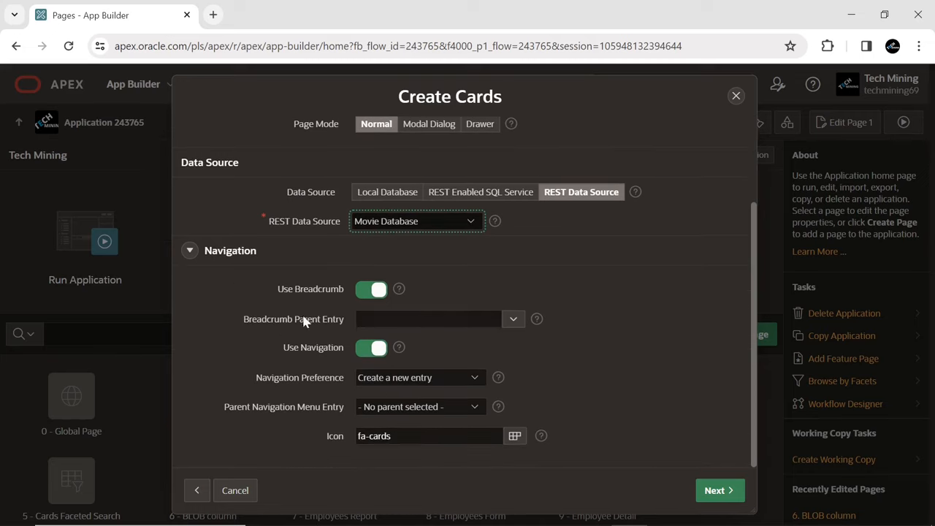
pyautogui.click(364, 291)
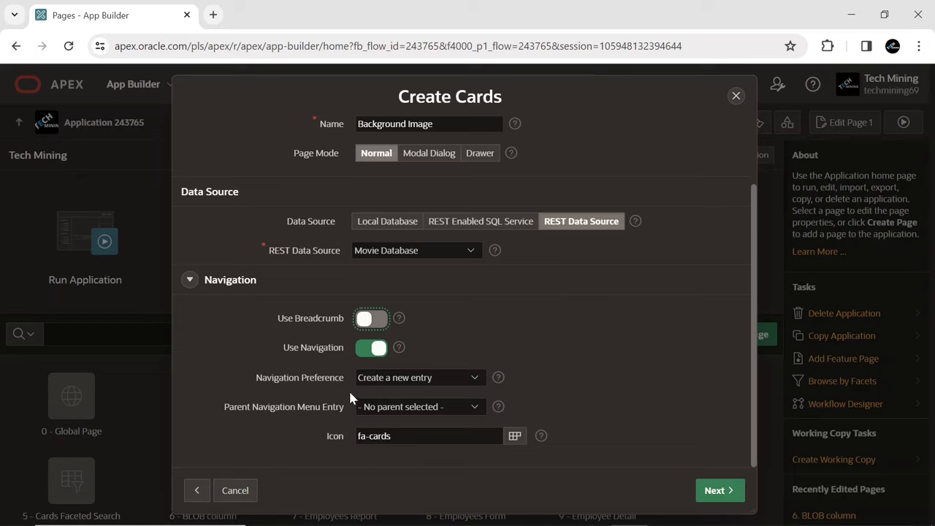
pyautogui.click(475, 409)
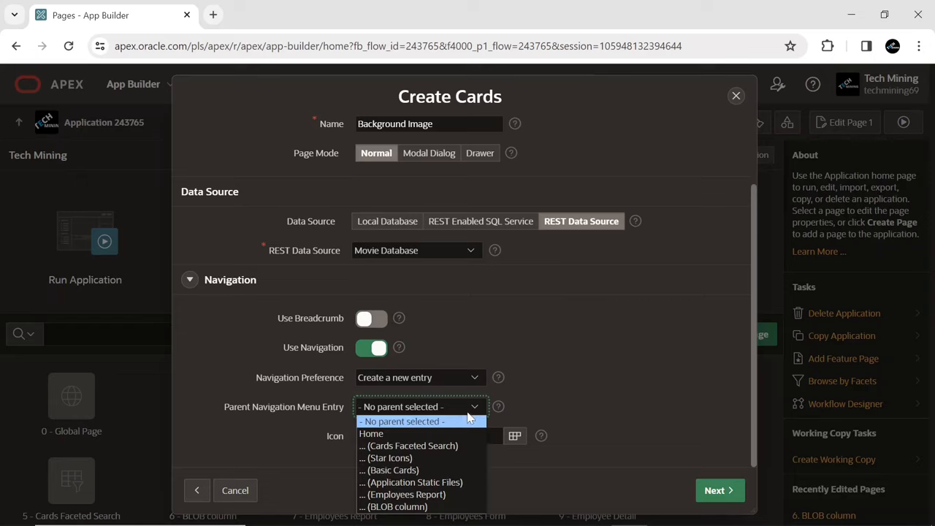
pyautogui.click(394, 432)
pyautogui.click(720, 492)
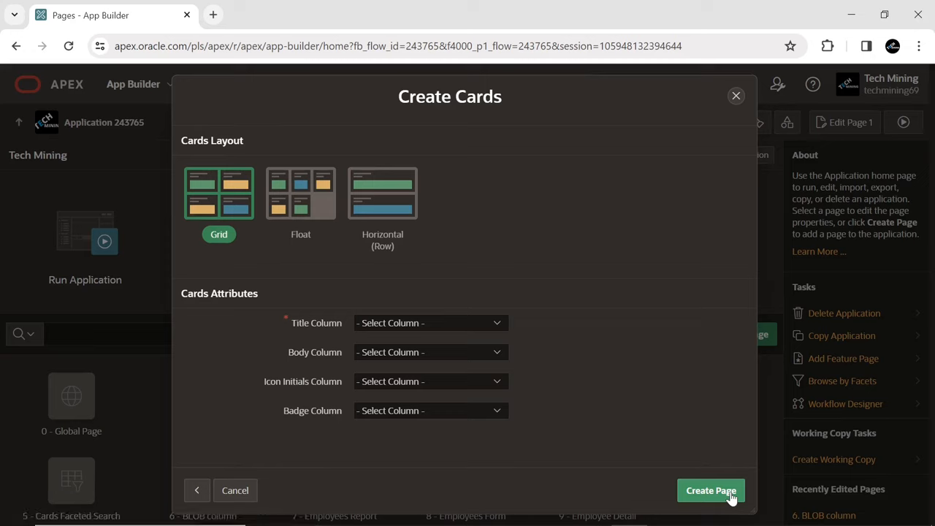
# Generate the Grid cards page with Title Column TITLE and Body Column OVERVIEW.
pyautogui.click(224, 211)
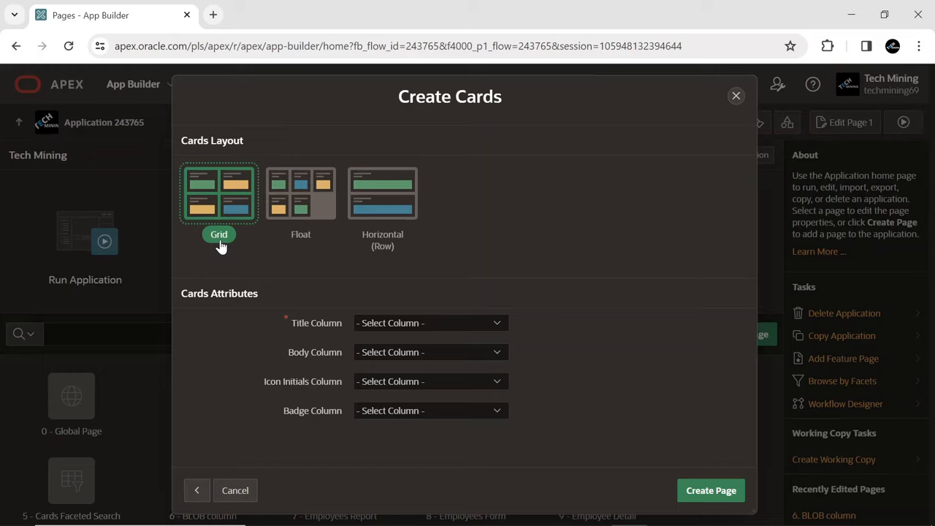
pyautogui.click(393, 329)
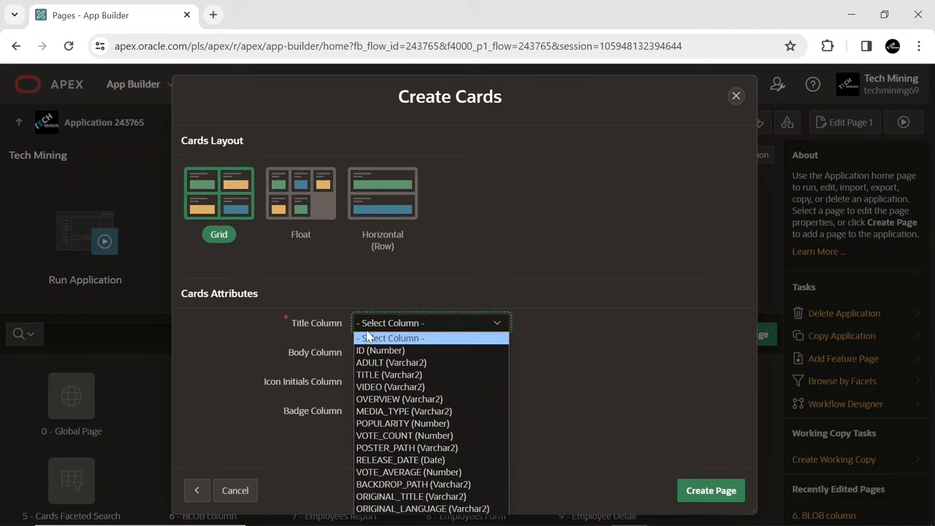
pyautogui.click(372, 375)
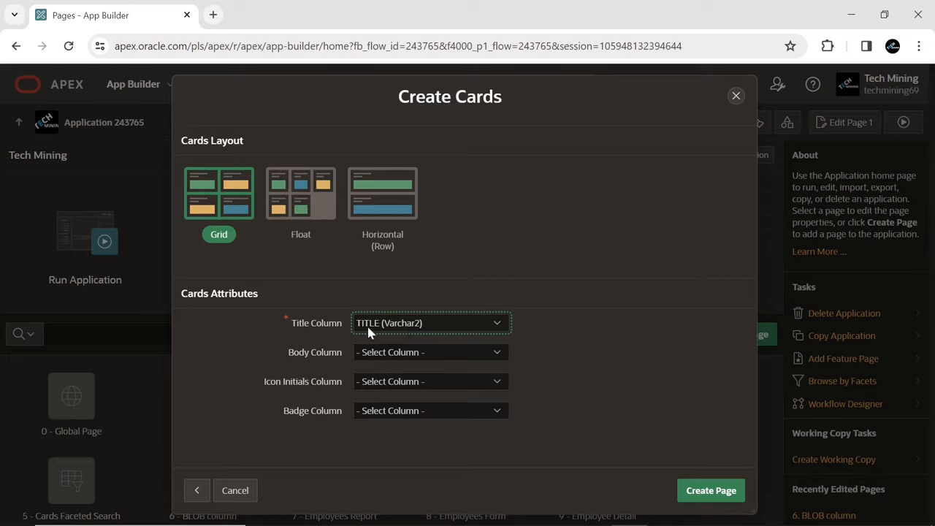
pyautogui.click(385, 354)
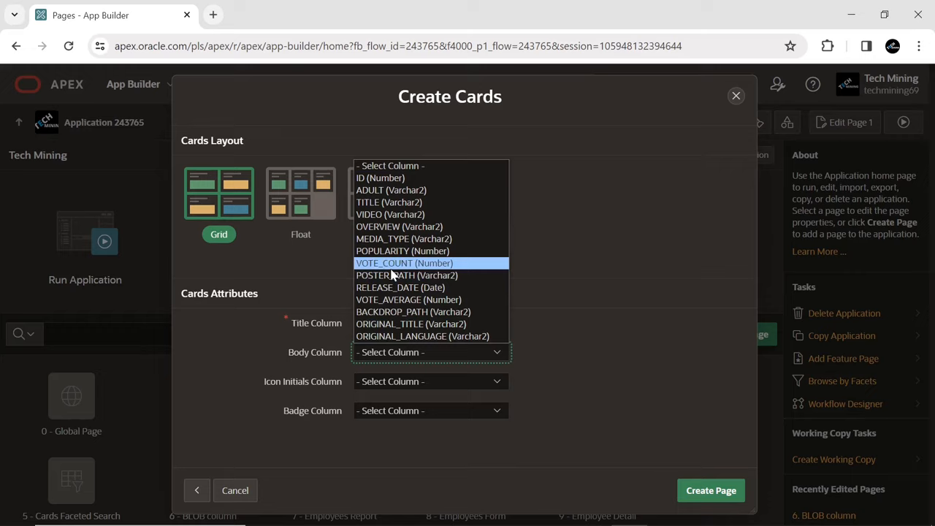
pyautogui.click(393, 227)
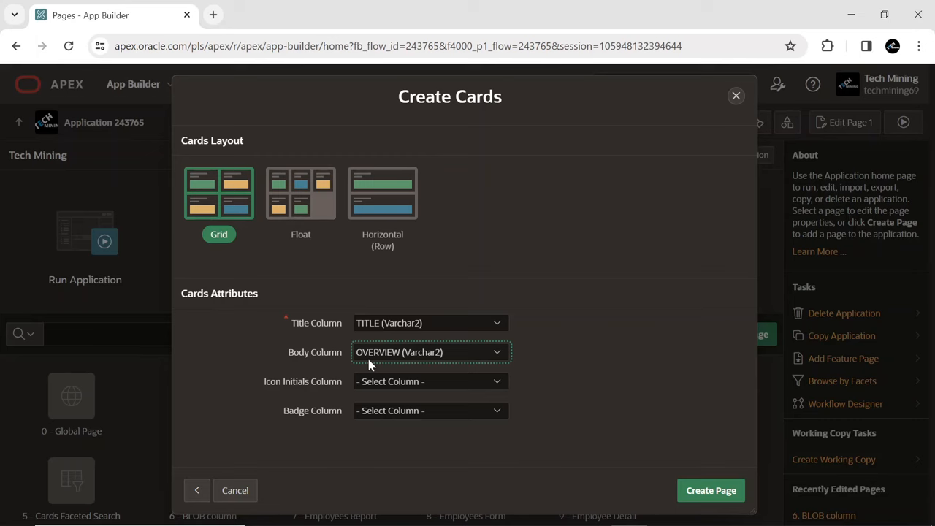
pyautogui.click(707, 493)
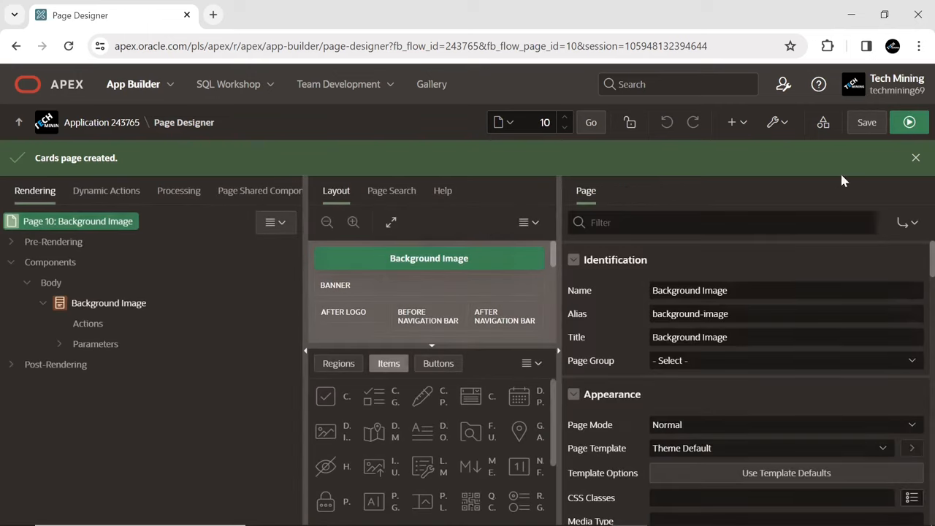
# Apply Style A template option to the Background Image region and switch Region Display Selector on.
pyautogui.click(916, 158)
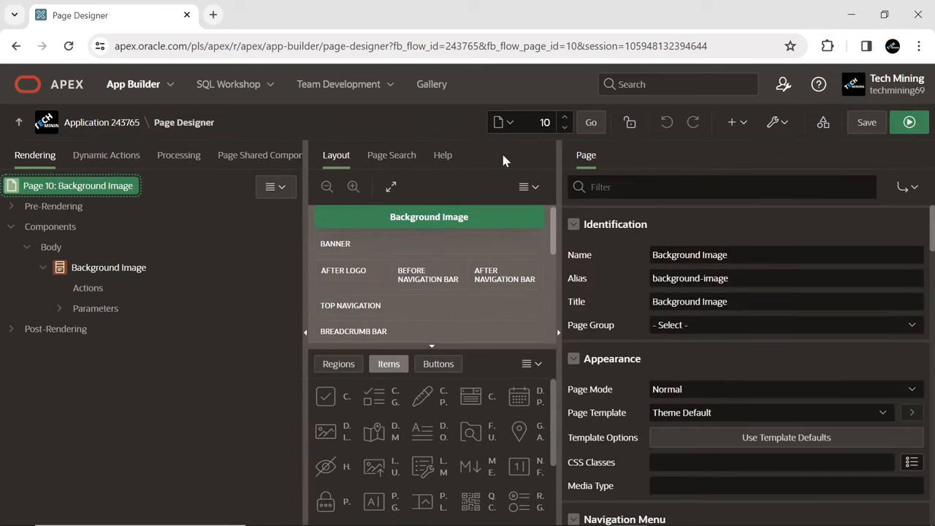
pyautogui.click(106, 269)
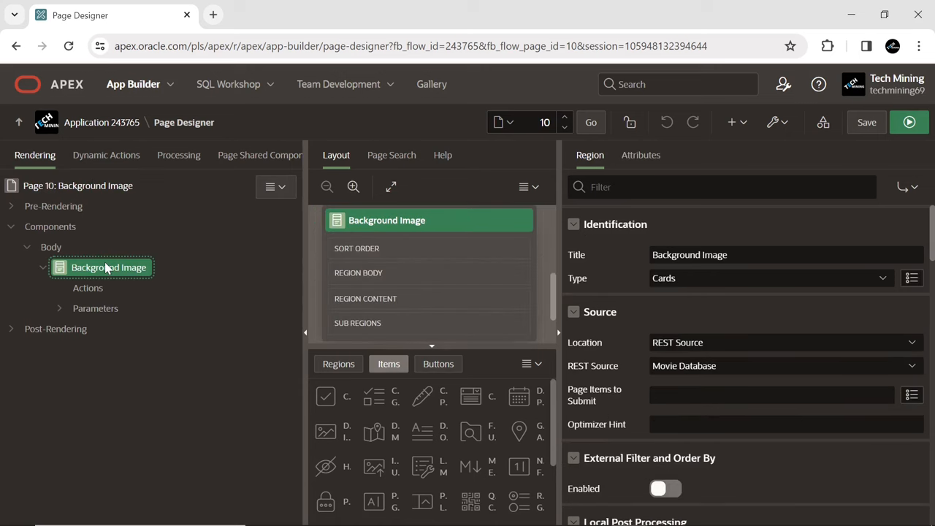
pyautogui.scroll(-2, 654, 285)
pyautogui.scroll(-3, 653, 288)
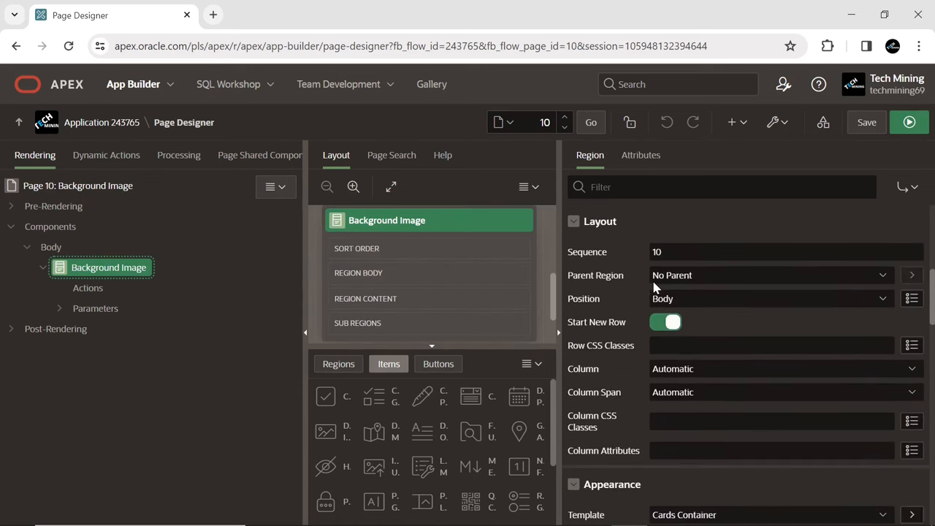
pyautogui.scroll(-3, 654, 287)
pyautogui.scroll(-1, 654, 287)
pyautogui.click(724, 321)
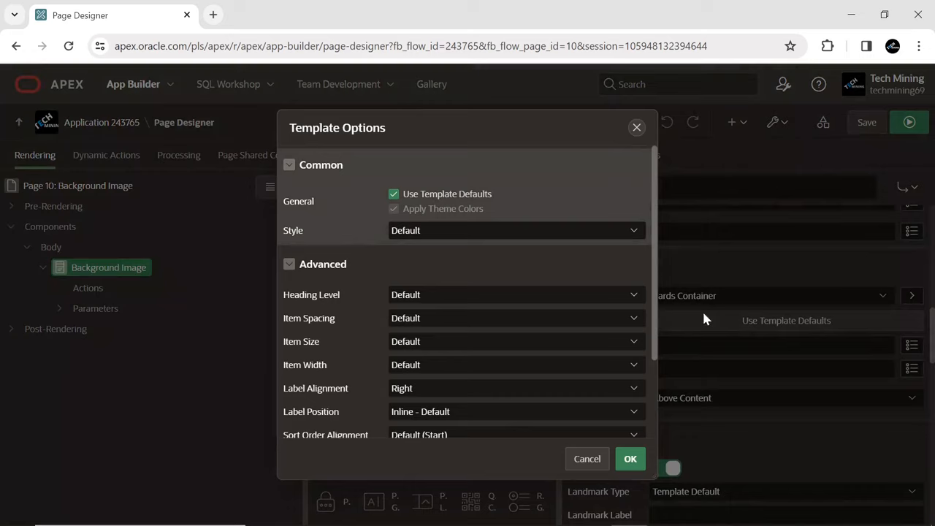
pyautogui.click(420, 233)
pyautogui.click(433, 261)
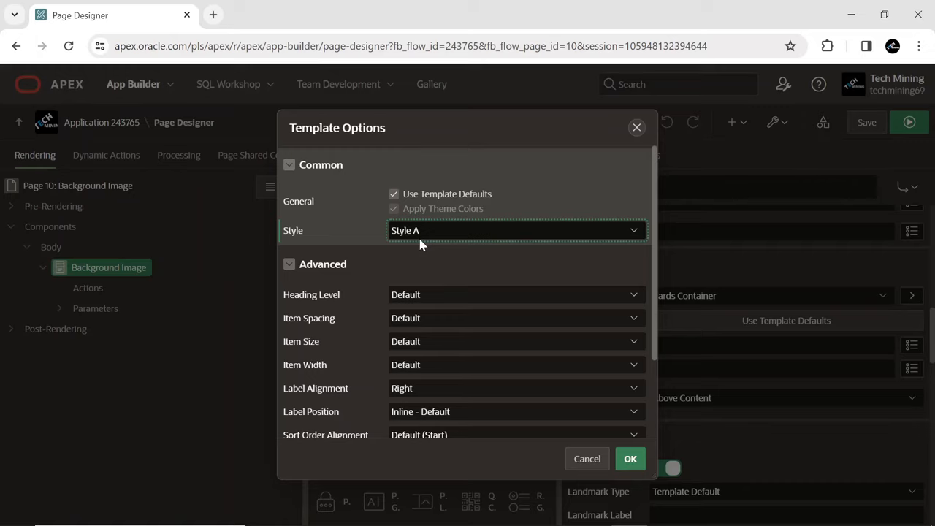
pyautogui.scroll(-2, 420, 245)
pyautogui.scroll(-1, 420, 245)
pyautogui.scroll(3, 420, 245)
pyautogui.click(631, 459)
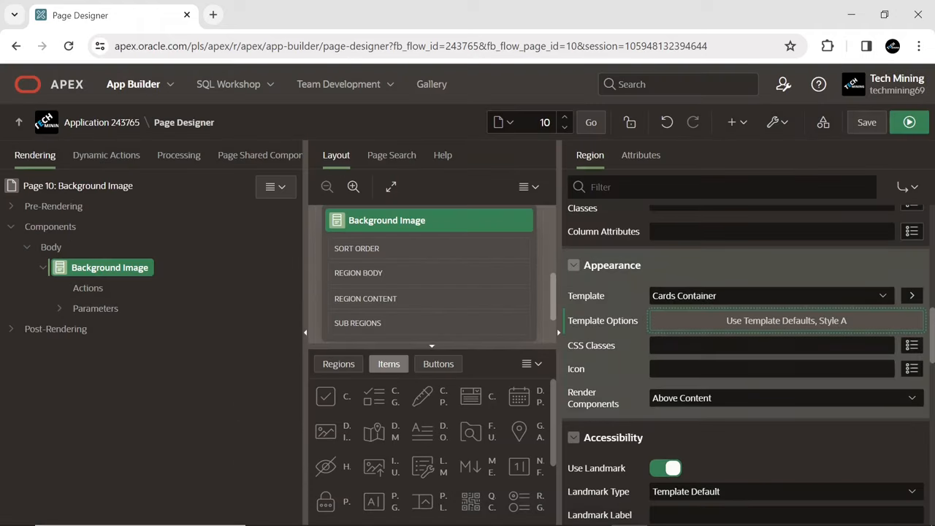
pyautogui.scroll(-2, 694, 332)
pyautogui.scroll(-2, 678, 335)
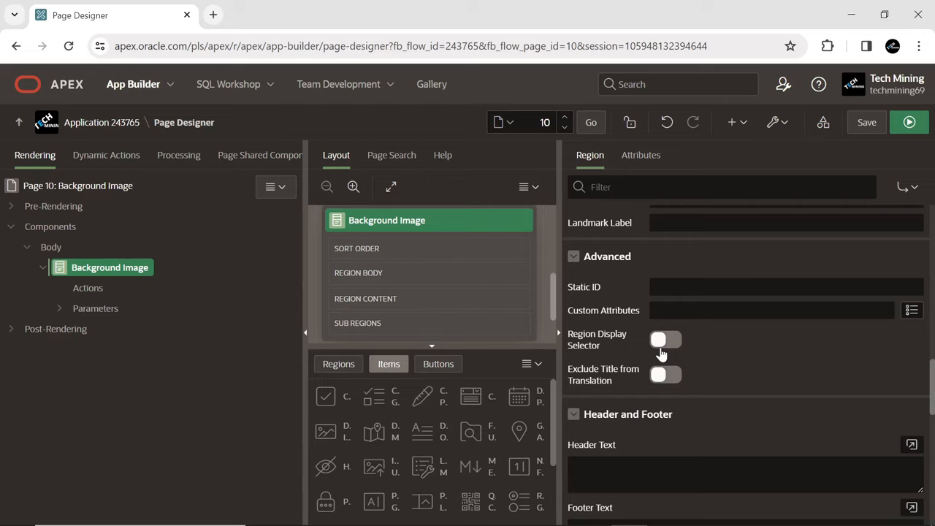
pyautogui.click(661, 354)
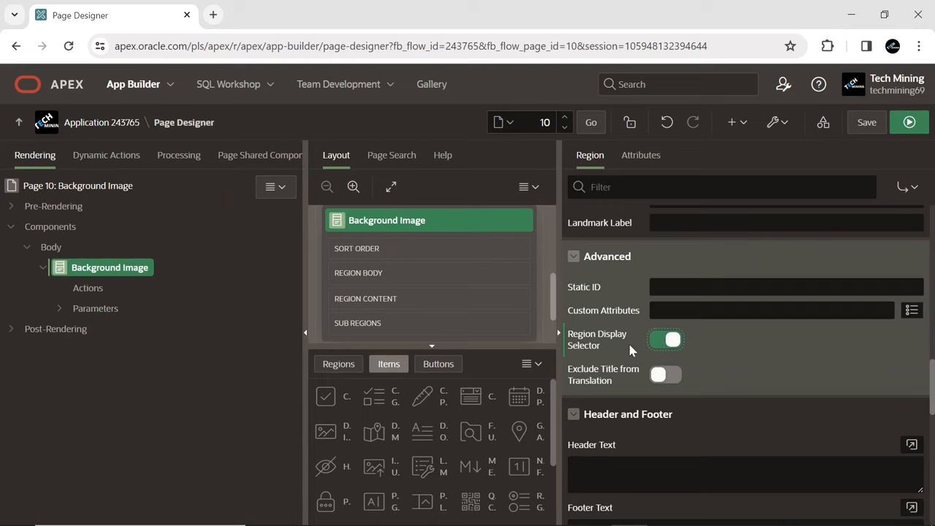
# In card Attributes, set Subtitle Column RELEASE_DATE and Secondary Body Column MEDIA_TYPE.
pyautogui.click(642, 159)
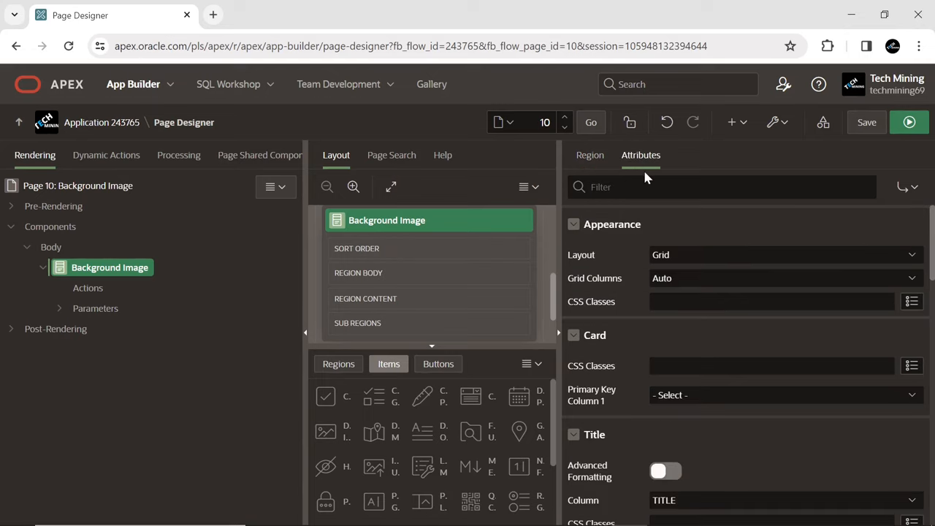
pyautogui.scroll(-3, 633, 251)
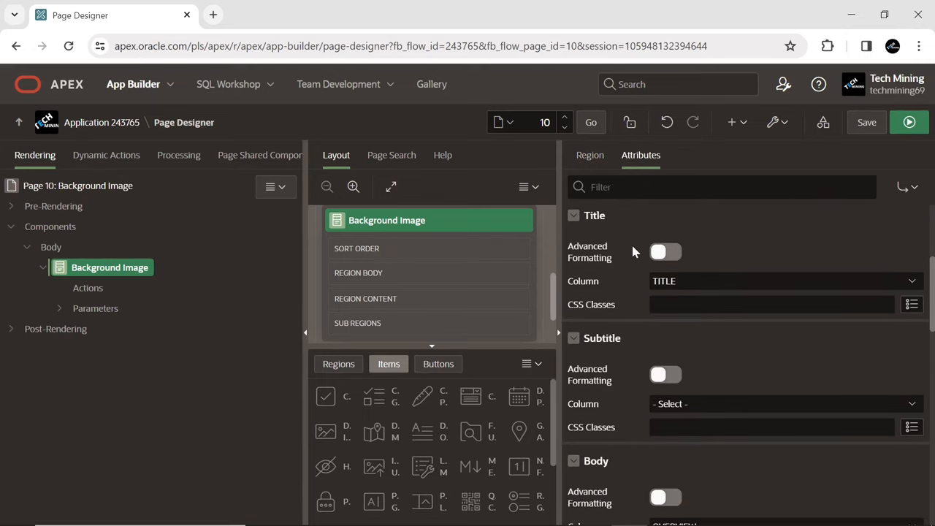
pyautogui.scroll(-1, 631, 248)
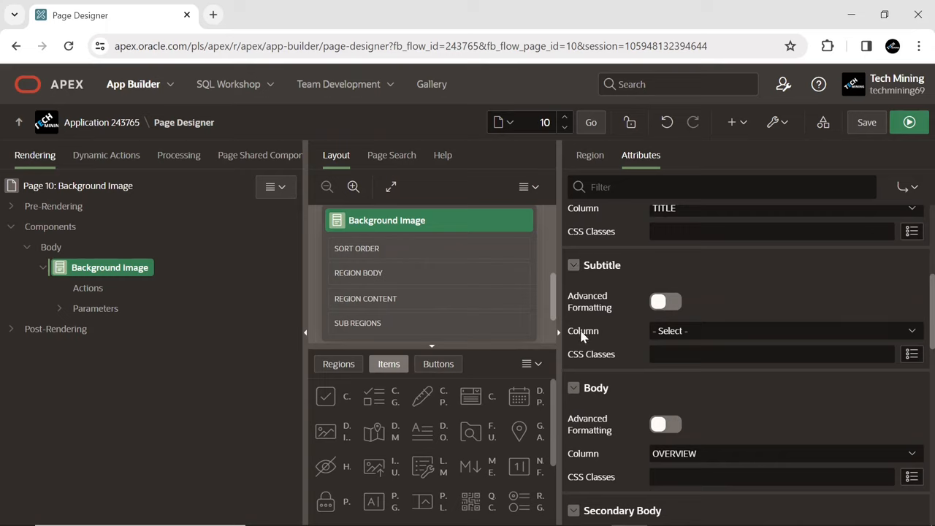
pyautogui.click(681, 331)
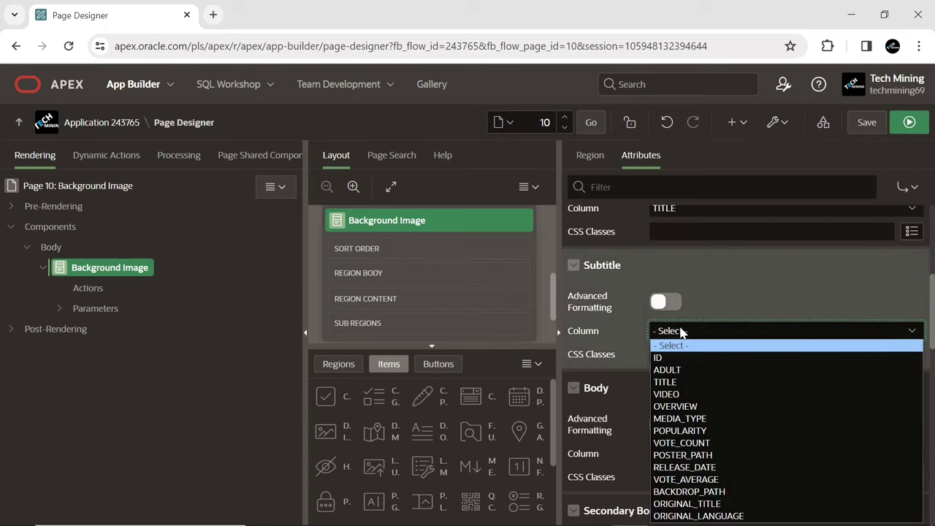
pyautogui.click(706, 467)
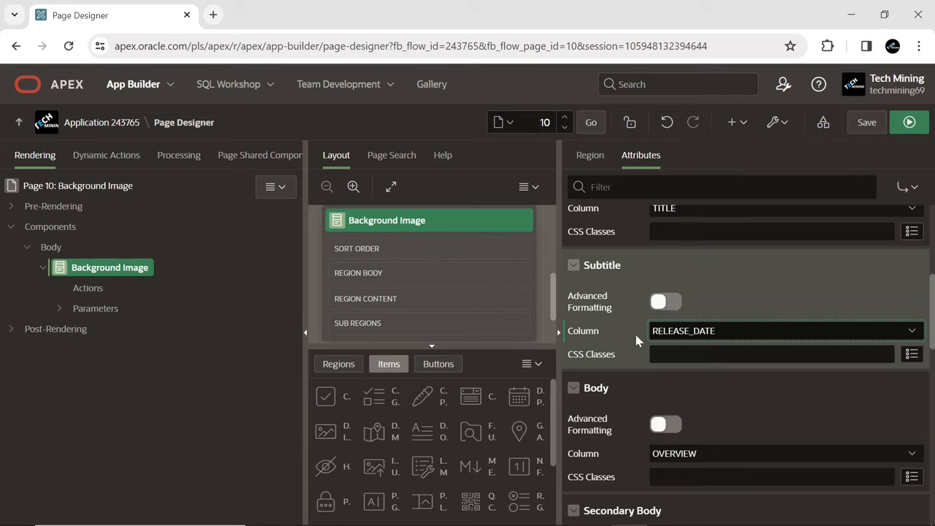
pyautogui.scroll(-2, 634, 331)
pyautogui.scroll(-1, 605, 339)
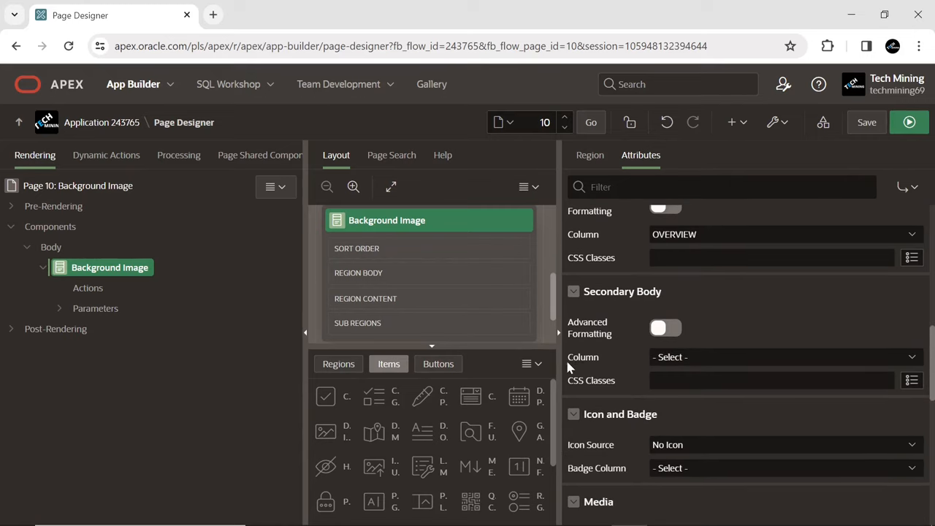
pyautogui.click(669, 357)
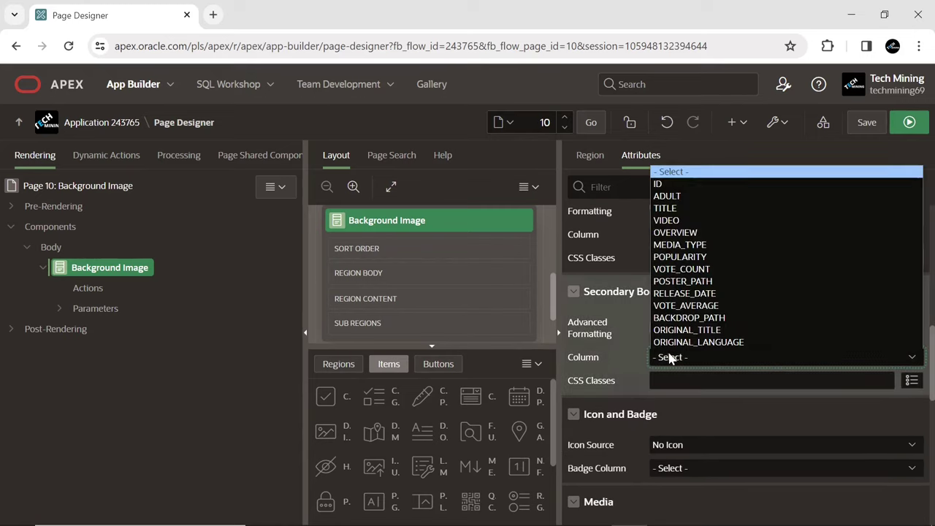
pyautogui.click(679, 244)
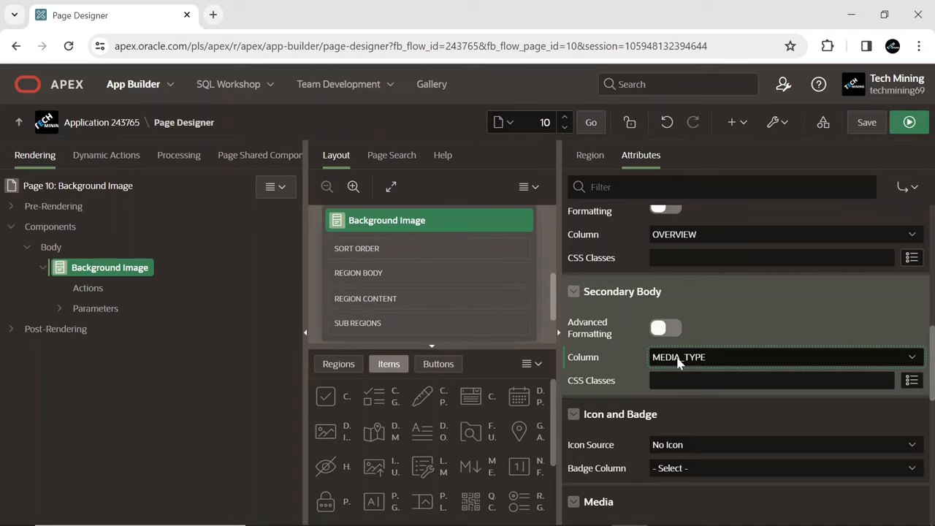
pyautogui.scroll(-1, 621, 363)
pyautogui.scroll(-1, 602, 371)
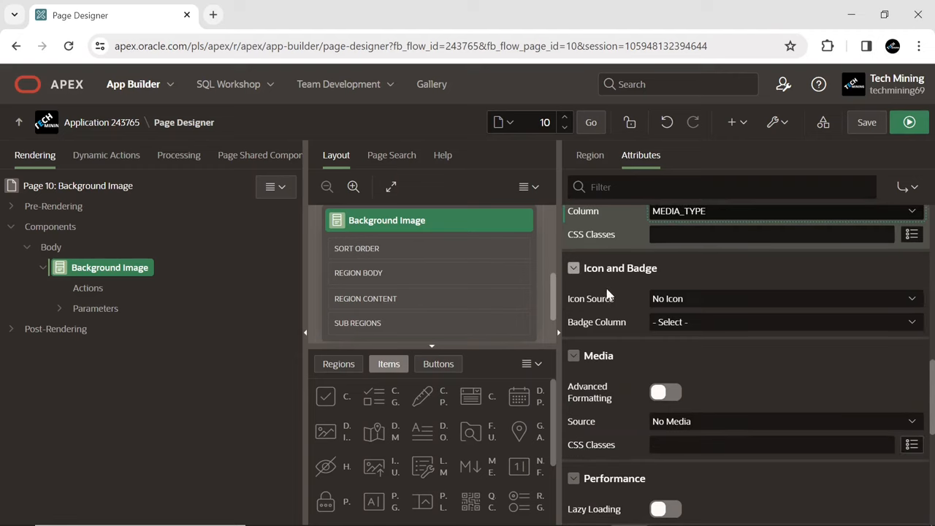
pyautogui.click(675, 299)
pyautogui.click(716, 363)
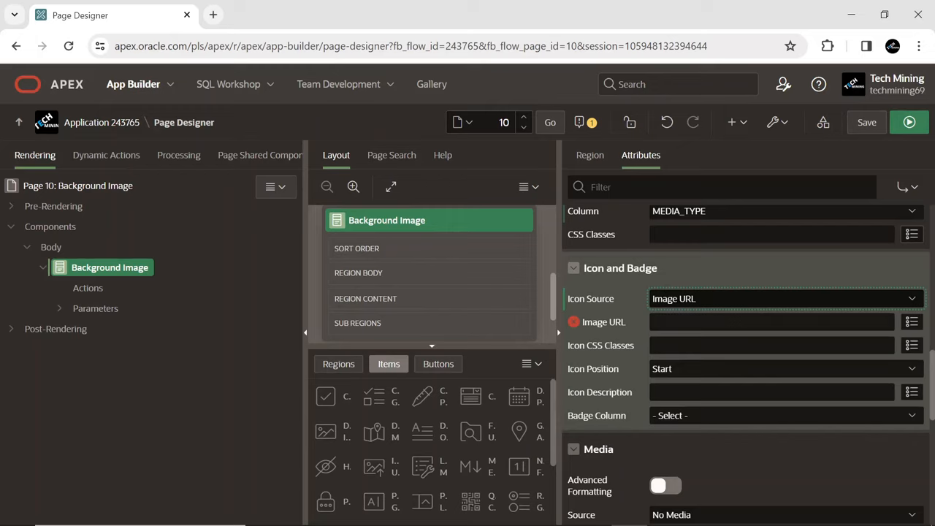
pyautogui.press('Tab')
pyautogui.write('https://image.tmdb.org/t/p/w500&POSTER_PATH.')
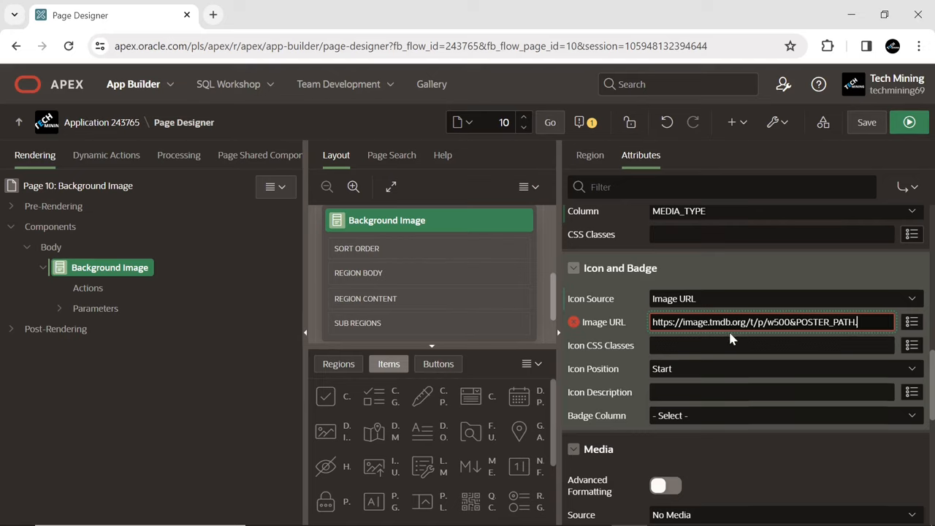
pyautogui.click(755, 335)
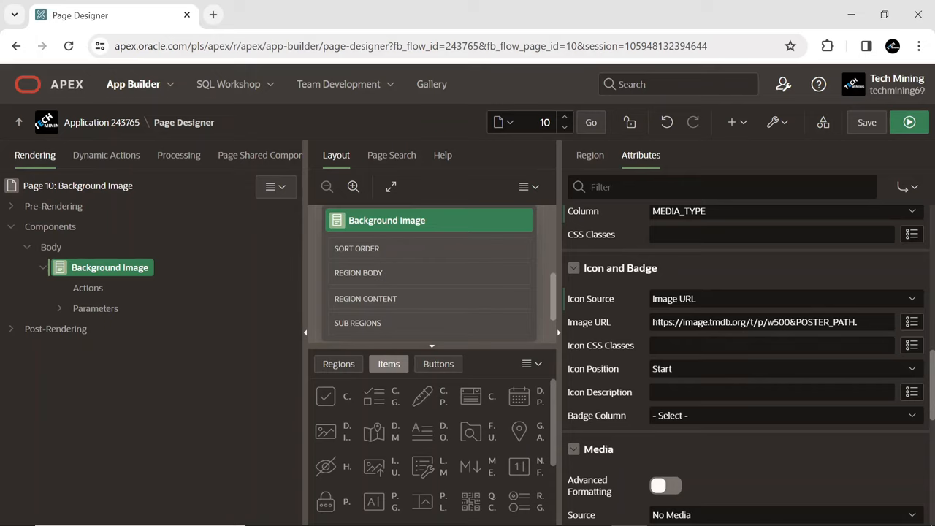
# Place the icon at Top and describe it with &TITLE!ATTR.
pyautogui.click(670, 369)
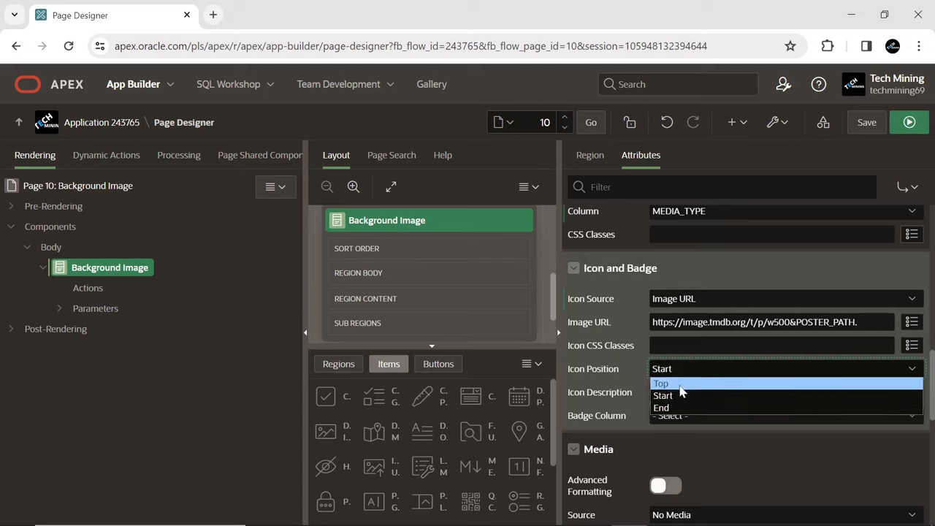
pyautogui.click(667, 383)
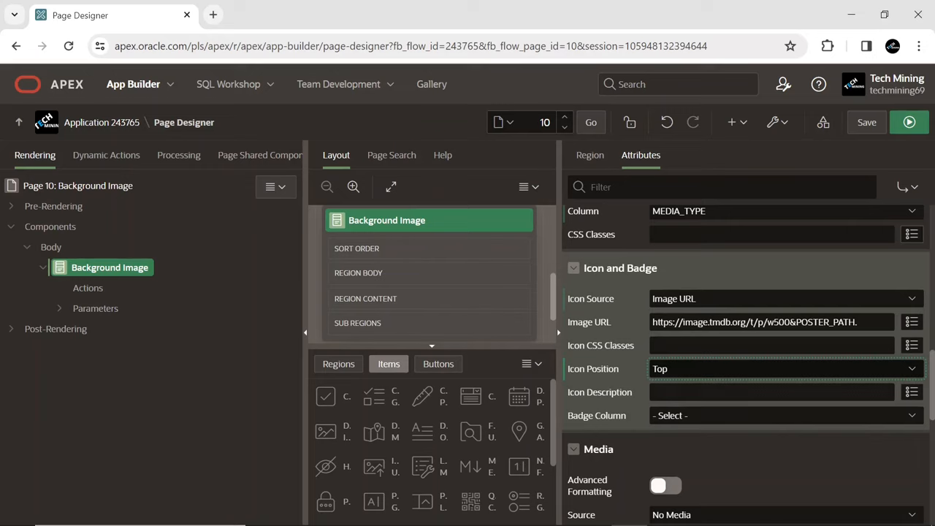
pyautogui.click(662, 392)
pyautogui.write('&TITLE!ATTR.')
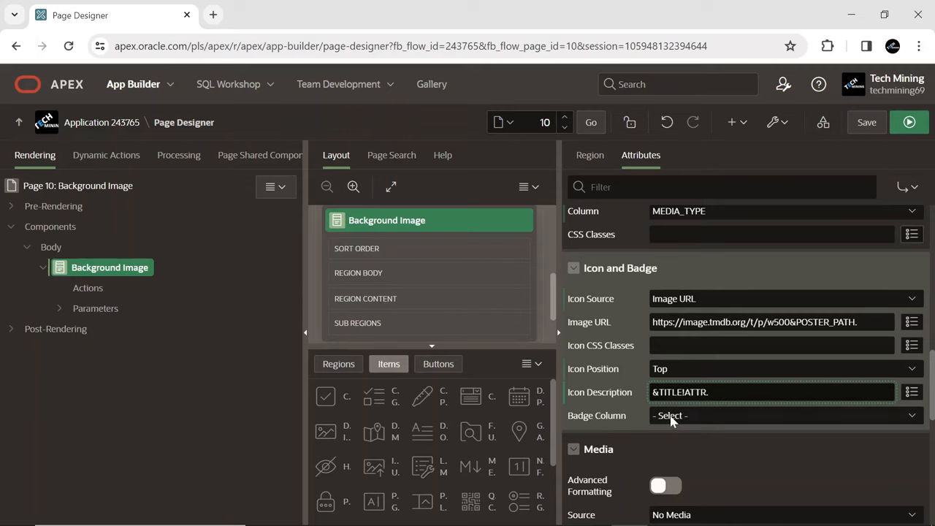
# Badge each card with VOTE_AVERAGE labelled 'Rating:'.
pyautogui.click(672, 417)
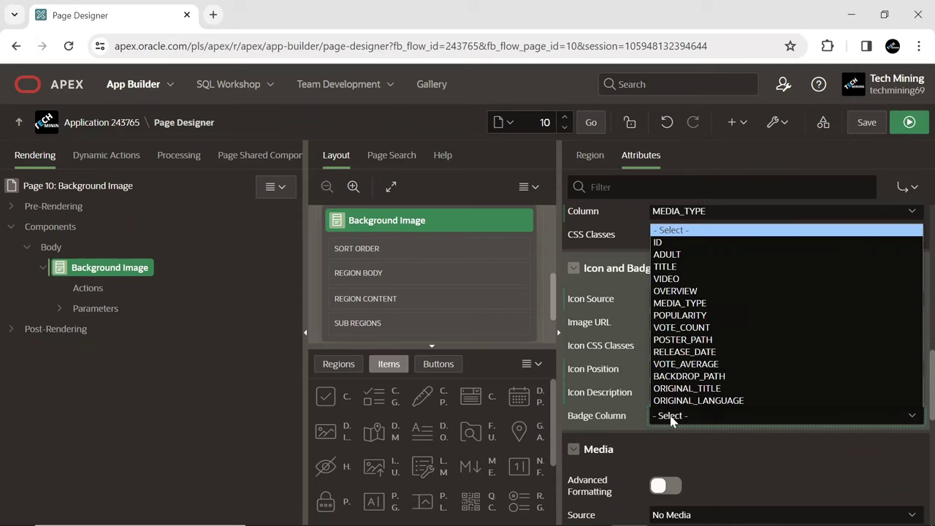
pyautogui.click(700, 363)
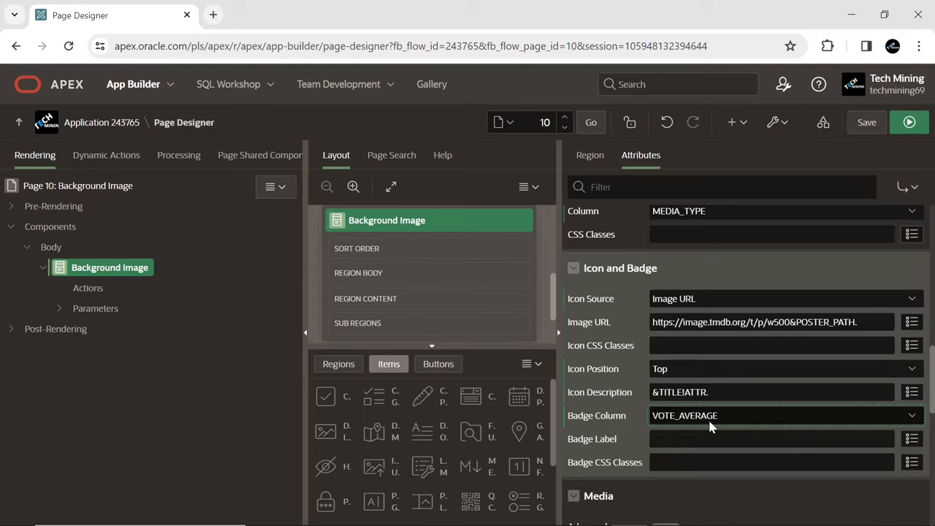
pyautogui.click(654, 438)
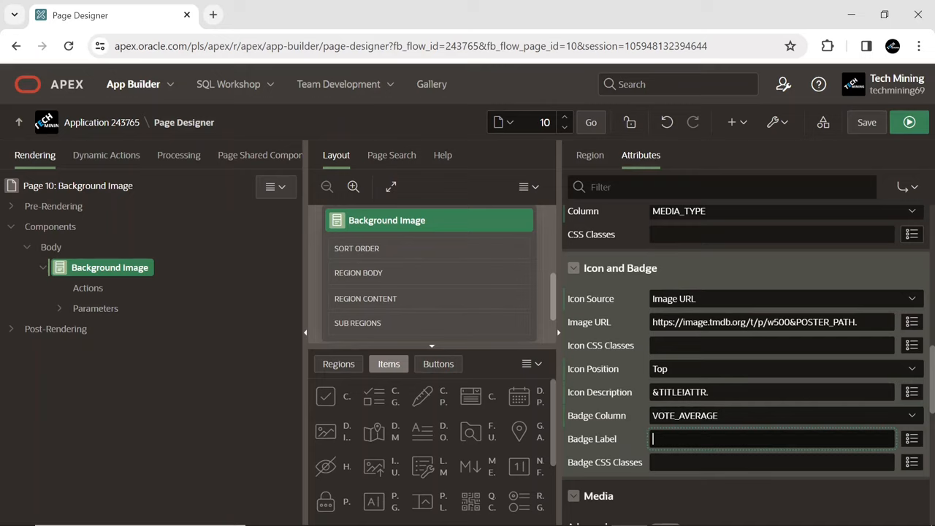
pyautogui.write('Rating:')
pyautogui.press('Tab')
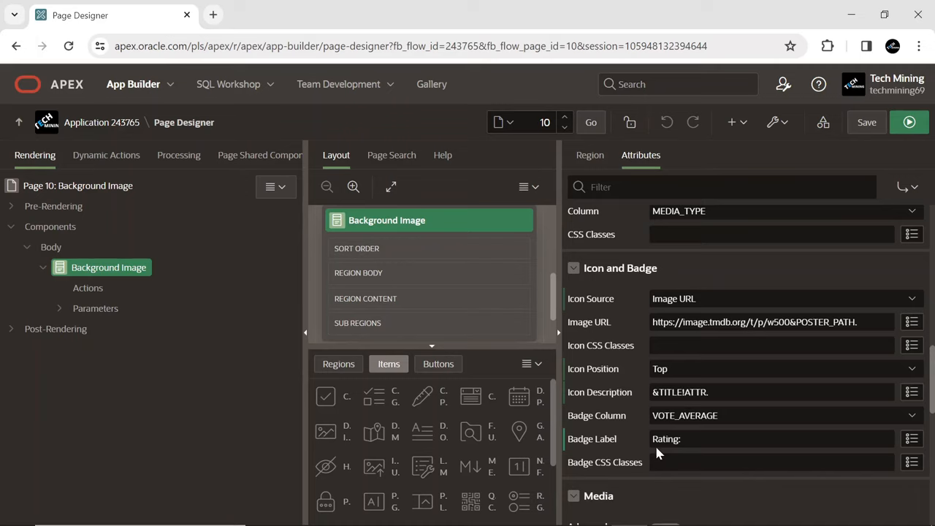
pyautogui.scroll(-2, 655, 444)
pyautogui.scroll(-1, 629, 423)
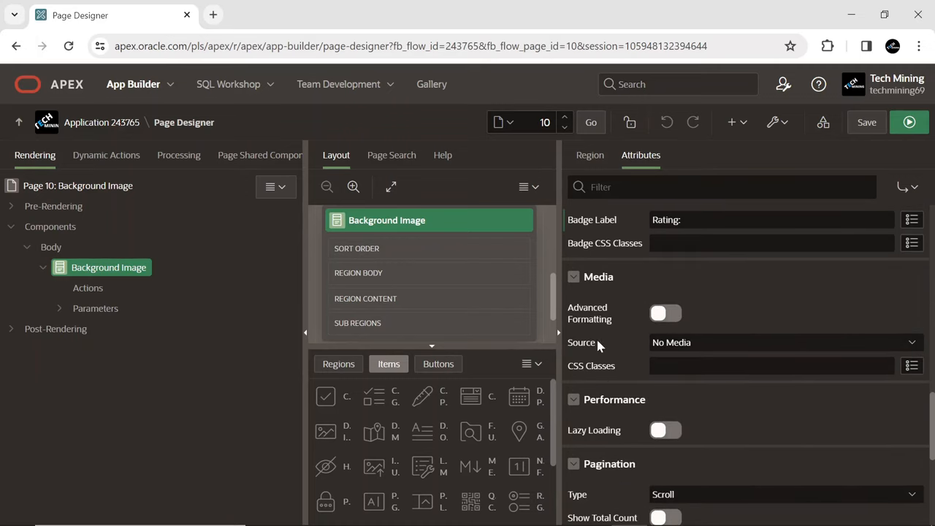
# Set the card Media source to Image URL with the TMDB poster address.
pyautogui.click(656, 345)
pyautogui.click(683, 367)
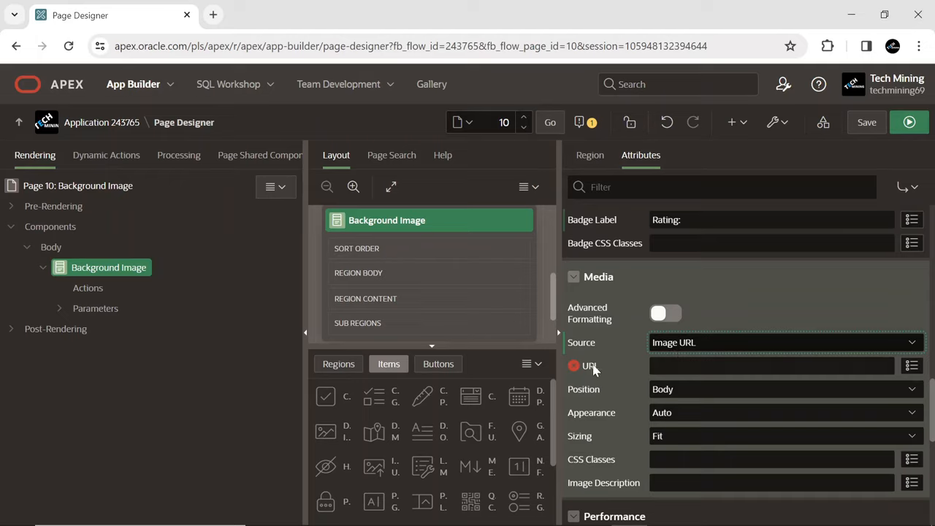
pyautogui.press('Tab')
pyautogui.write('https://image.tmdb.org/t/p/w500&POSTER_PATH.')
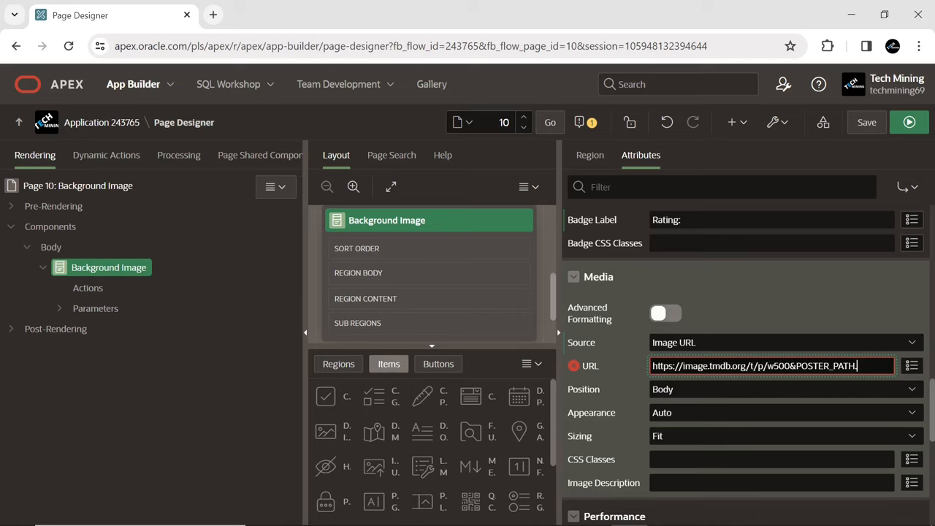
pyautogui.click(686, 375)
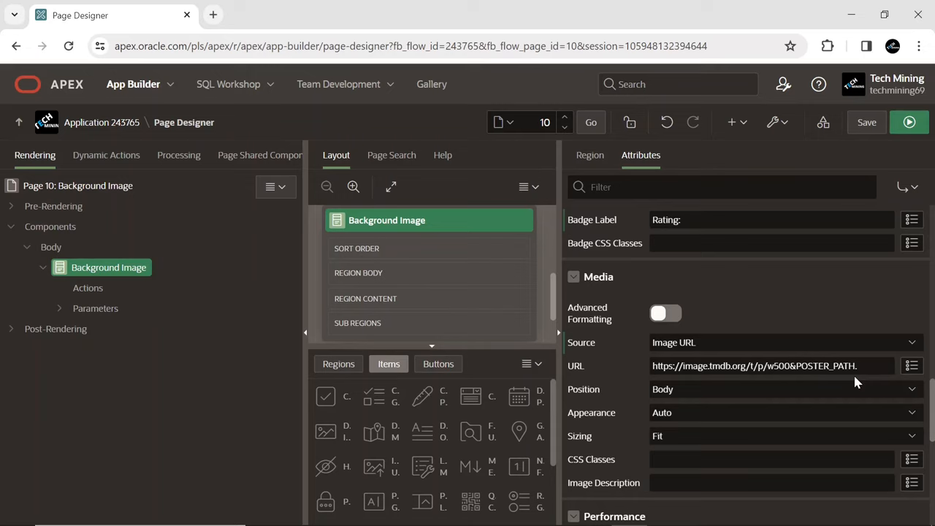
# Show the media As Background Image sized Cover, described by &TITLE!ATTR.
pyautogui.click(668, 390)
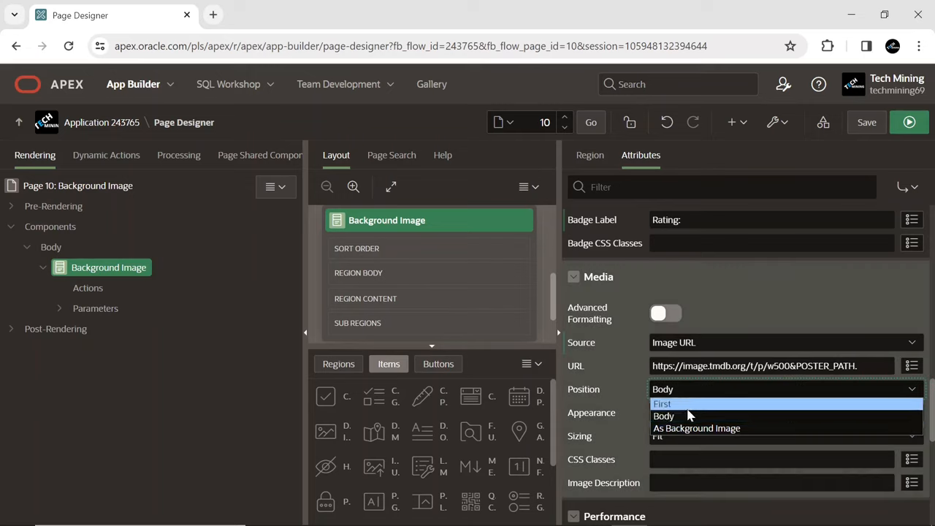
pyautogui.click(690, 428)
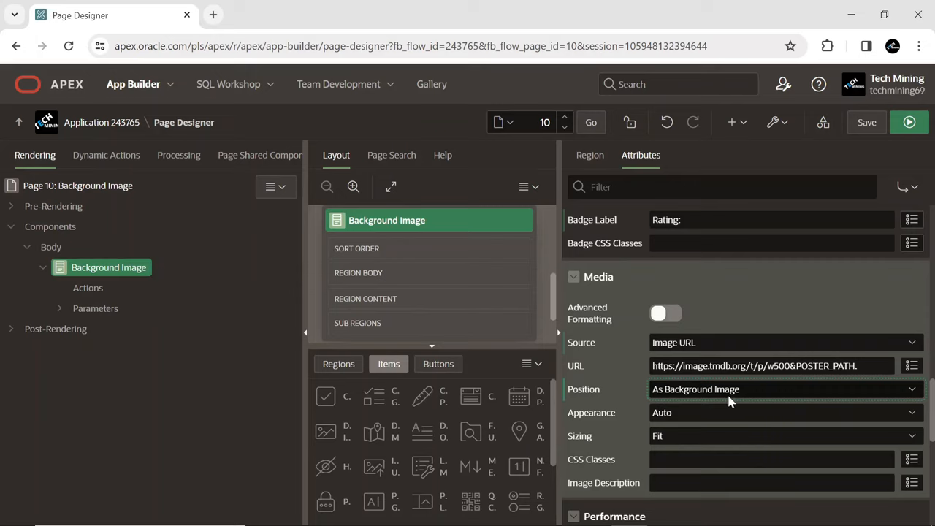
pyautogui.click(668, 437)
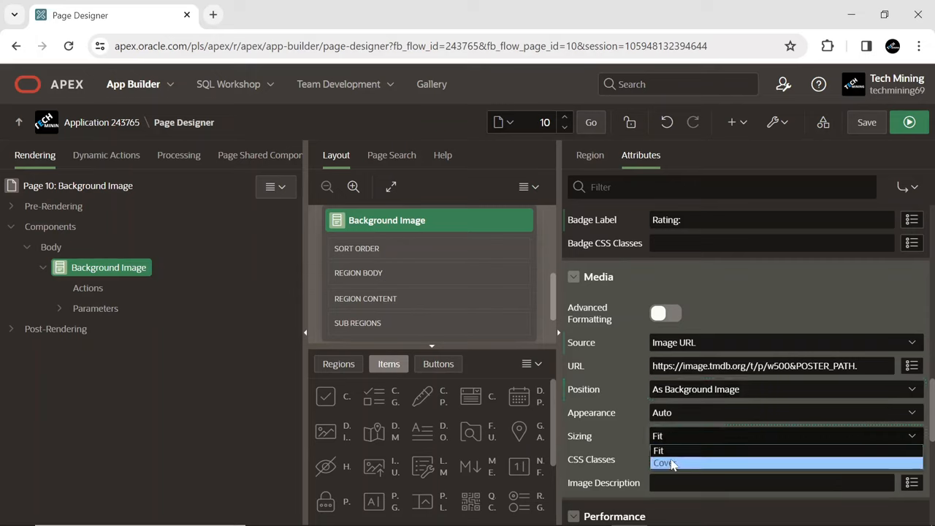
pyautogui.click(669, 461)
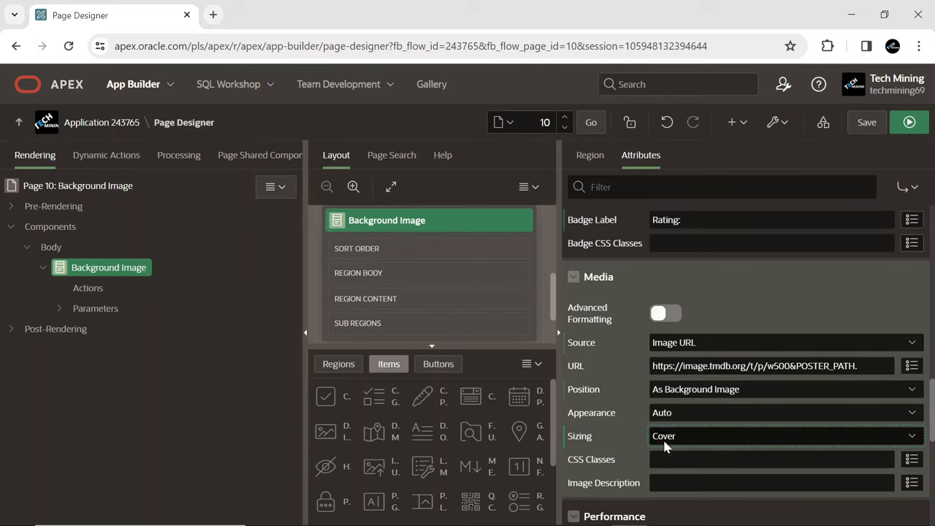
pyautogui.scroll(-1, 663, 438)
pyautogui.scroll(-1, 637, 417)
pyautogui.click(664, 338)
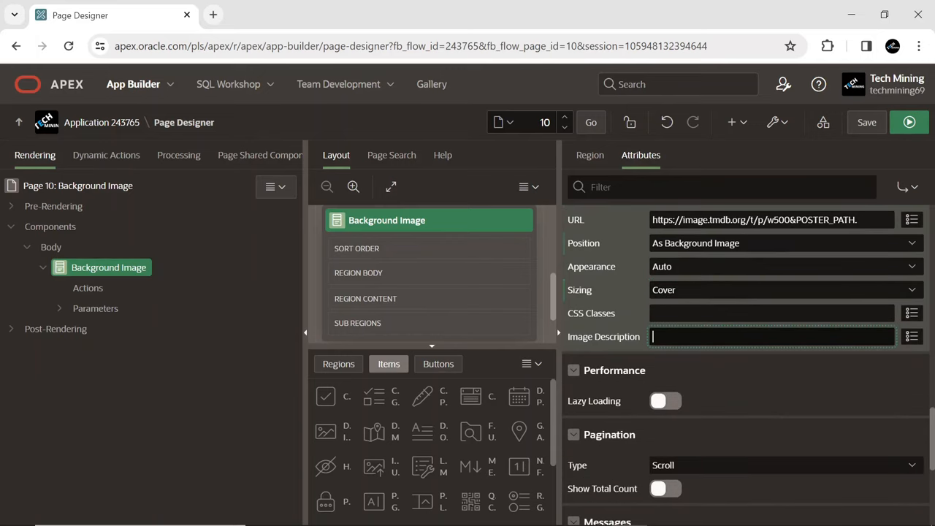
pyautogui.write('&TITLE!ATTR.')
pyautogui.click(694, 355)
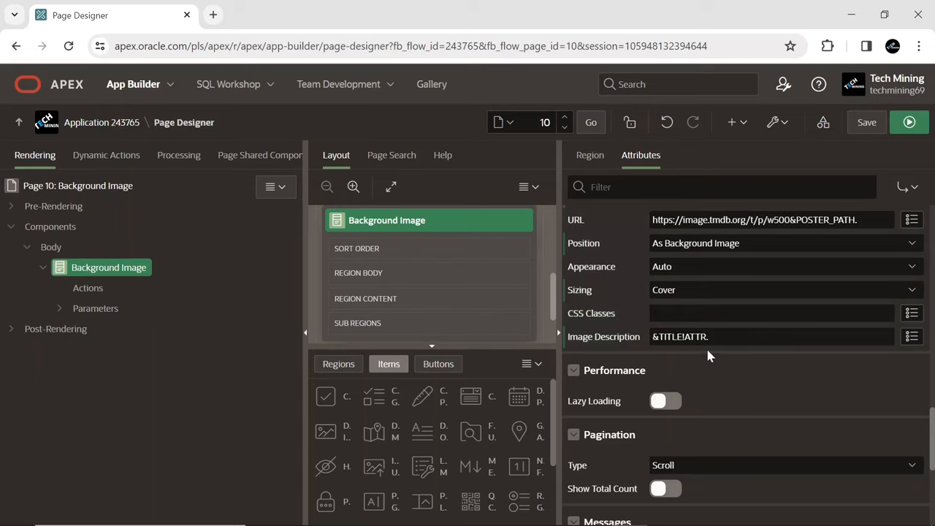
pyautogui.scroll(-2, 702, 350)
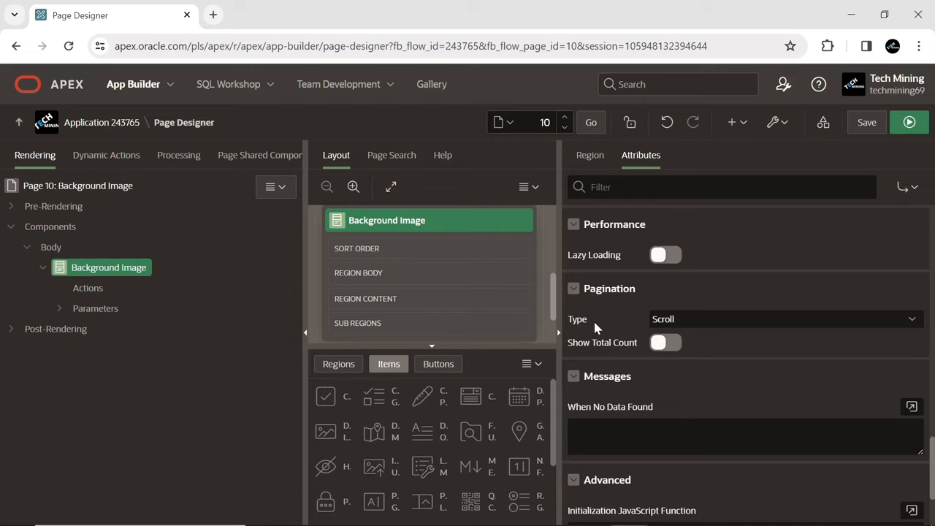
# Change pagination Type to Page with 20 Cards per Page.
pyautogui.click(679, 319)
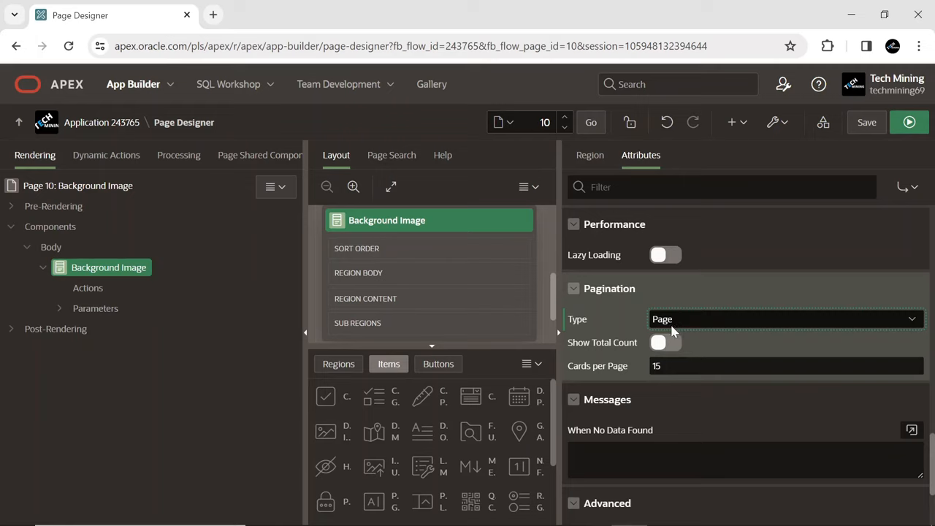
pyautogui.doubleClick(648, 368)
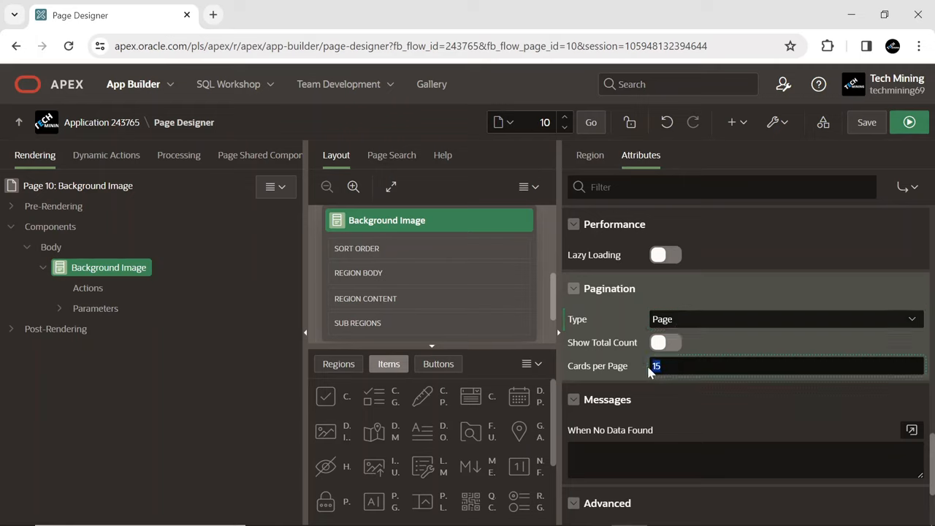
pyautogui.write('20')
pyautogui.click(660, 379)
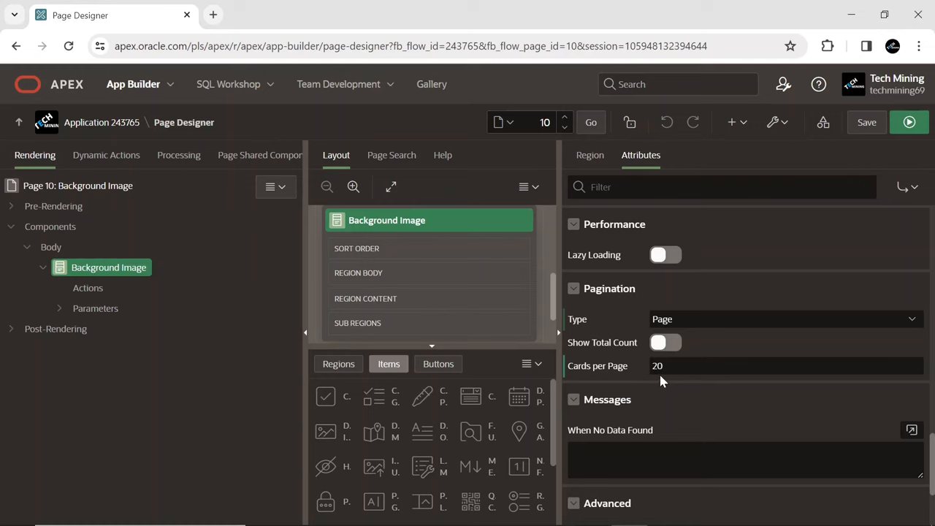
# Create a new action under the Background Image region's Actions node.
pyautogui.rightClick(88, 292)
pyautogui.click(119, 305)
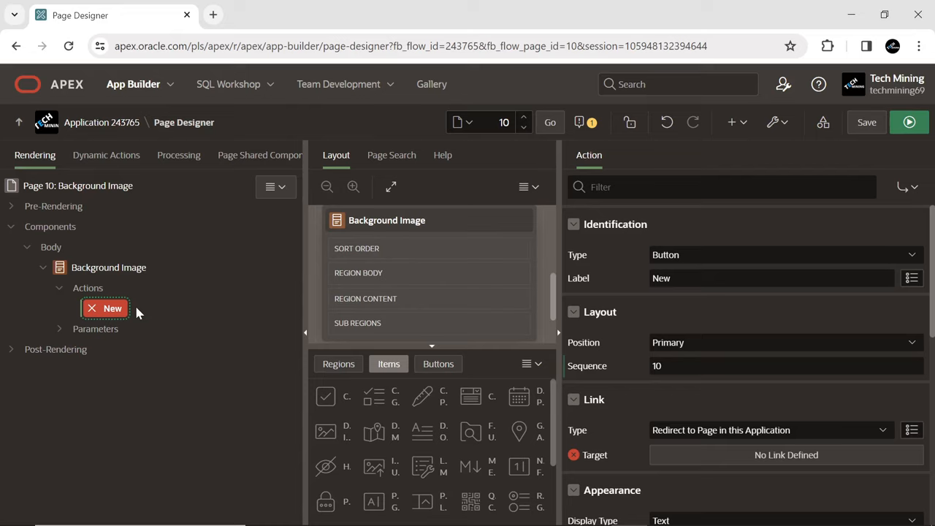
# Keep the action as a Button and label it 'Add to List'.
pyautogui.click(665, 256)
pyautogui.click(682, 266)
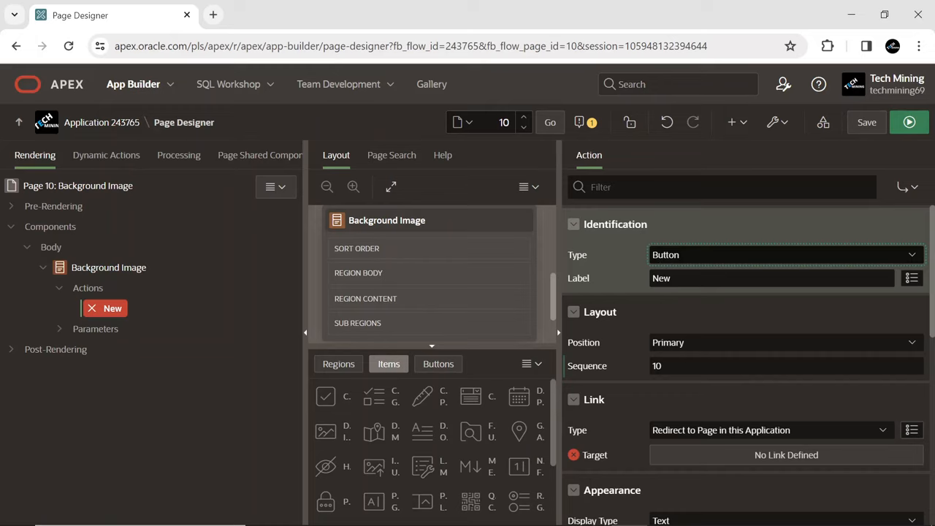
pyautogui.doubleClick(661, 278)
pyautogui.write('Add to List')
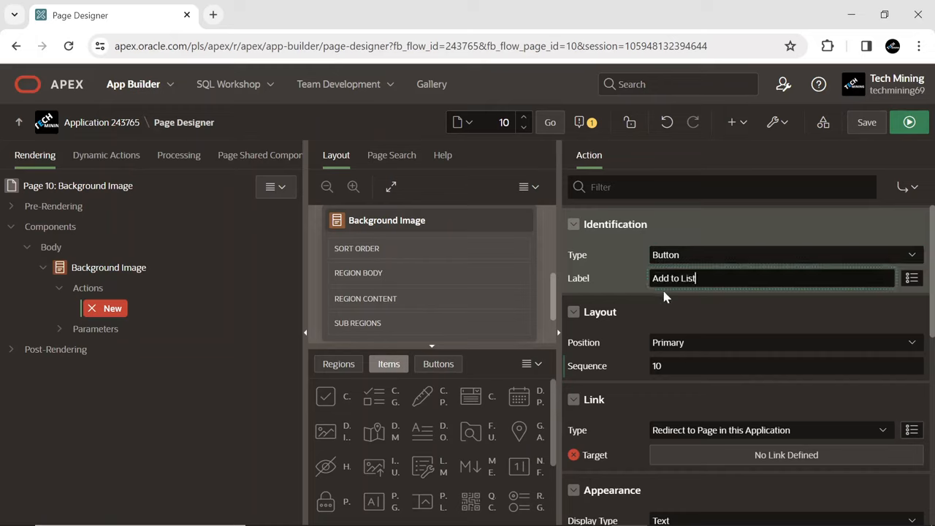
pyautogui.click(688, 290)
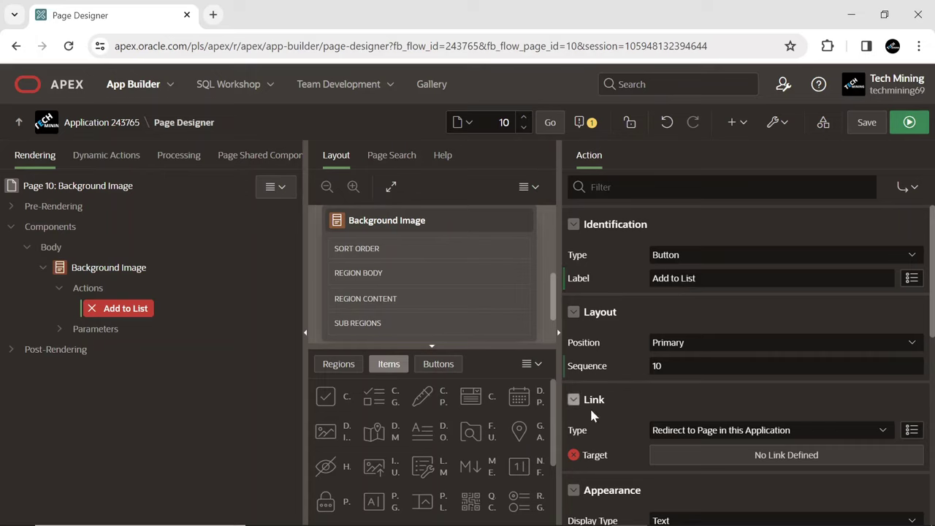
# Make the button Redirect to URL '#' and switch Hot on.
pyautogui.click(703, 433)
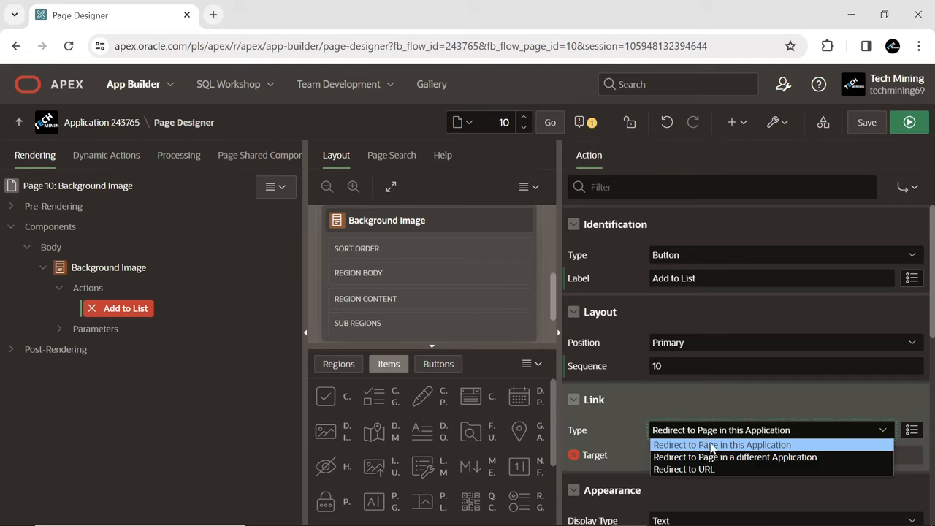
pyautogui.click(708, 469)
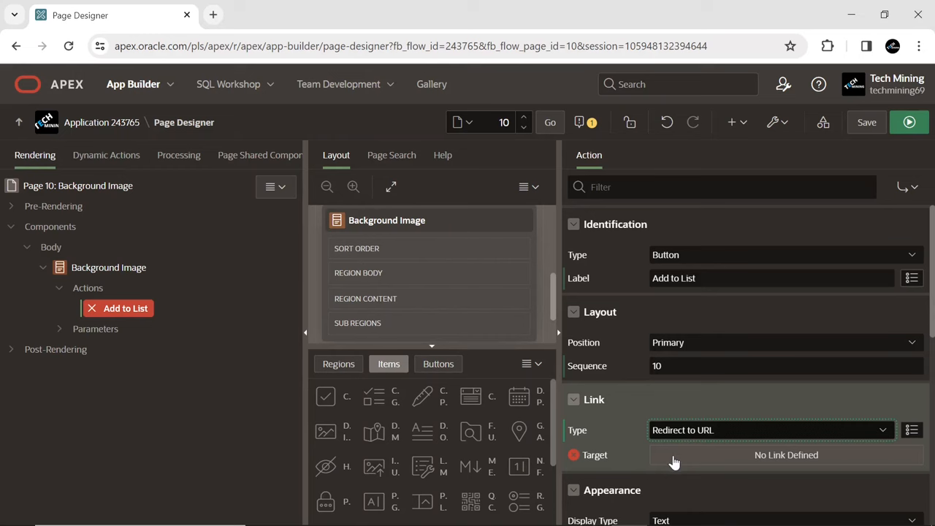
pyautogui.click(703, 456)
pyautogui.write('#')
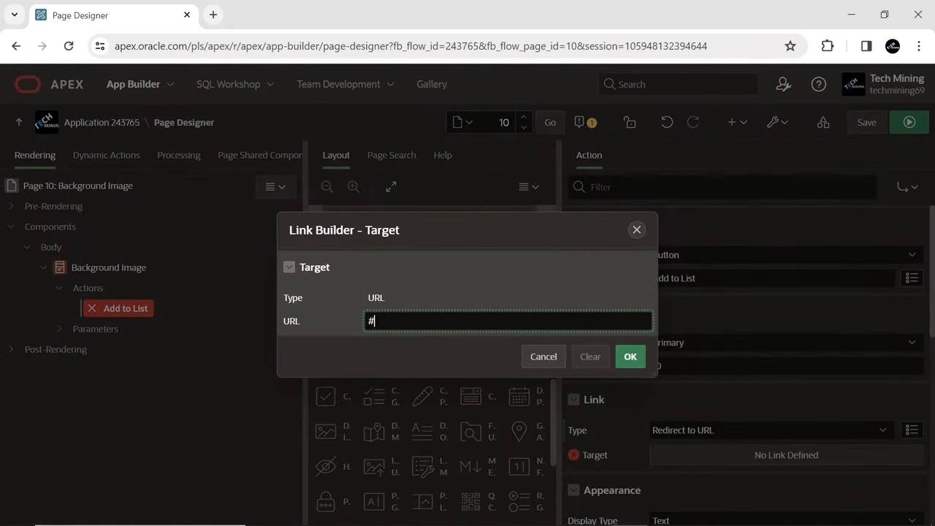
pyautogui.click(634, 361)
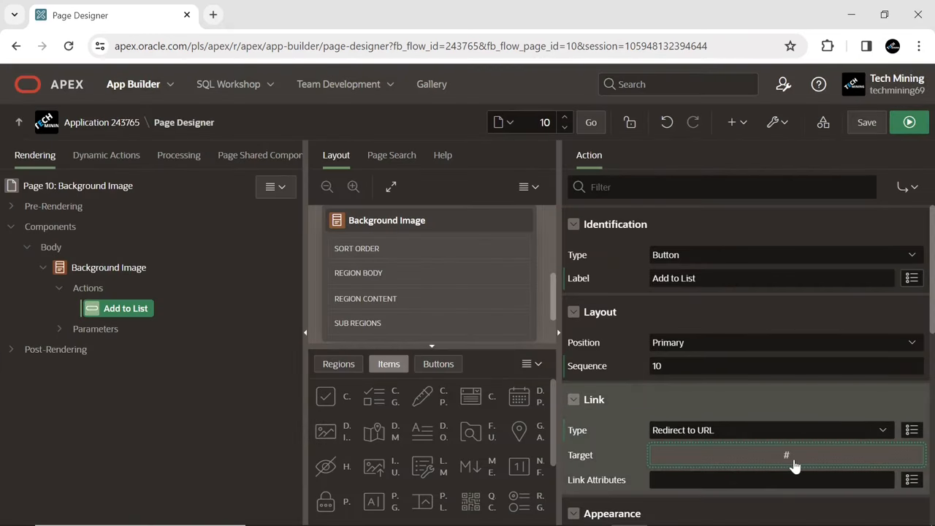
pyautogui.scroll(-2, 694, 453)
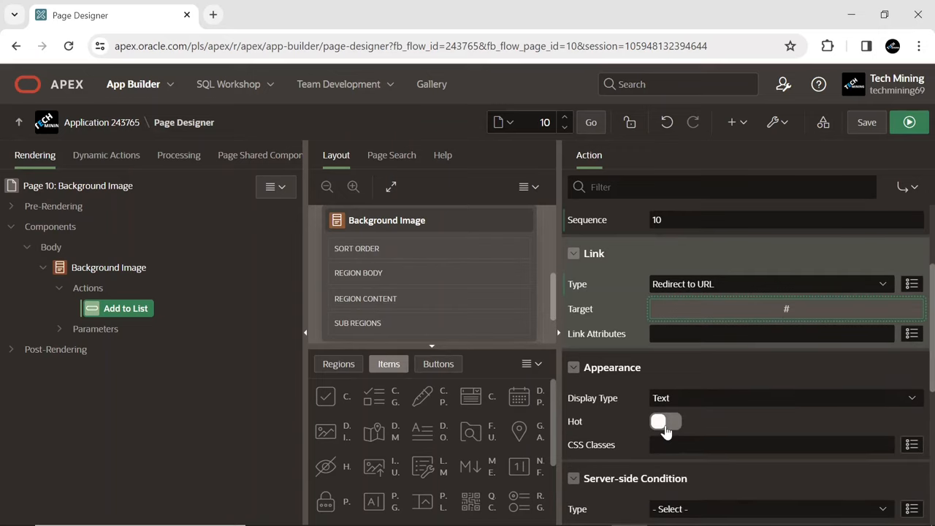
pyautogui.click(669, 427)
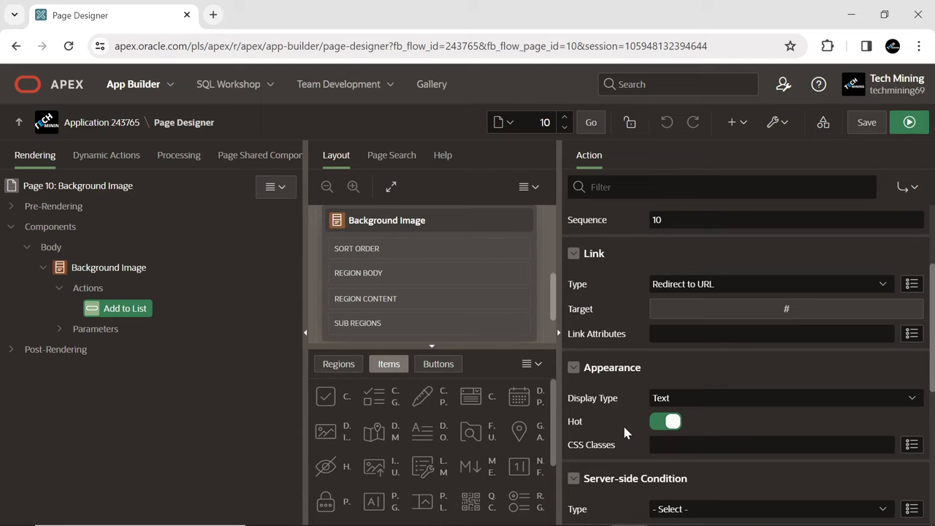
pyautogui.scroll(-2, 623, 423)
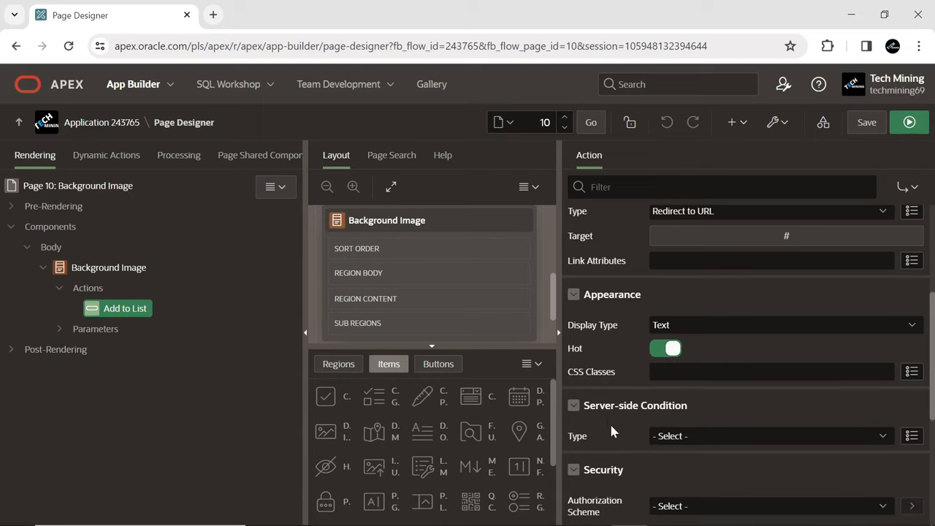
pyautogui.scroll(-3, 609, 422)
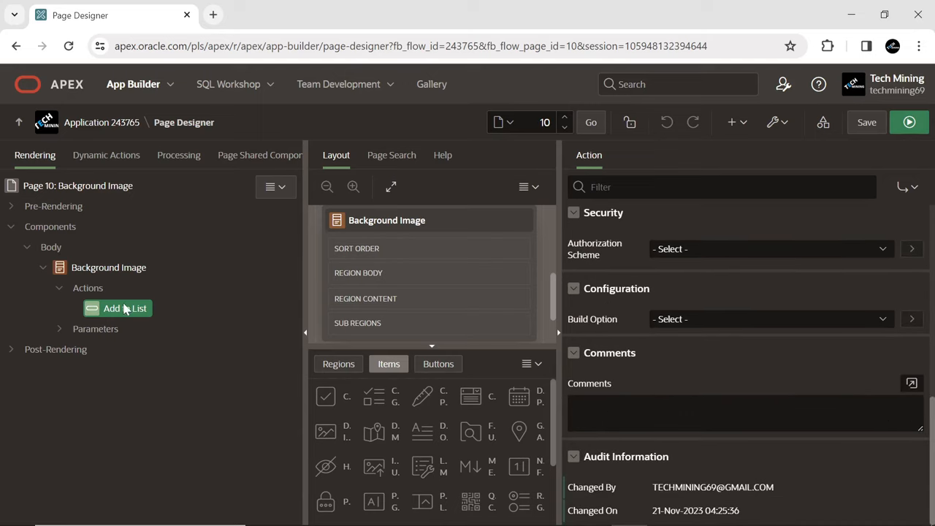
# Duplicate the button and relabel the copy 'Add to Favourite', keeping its # link target.
pyautogui.rightClick(125, 308)
pyautogui.click(146, 322)
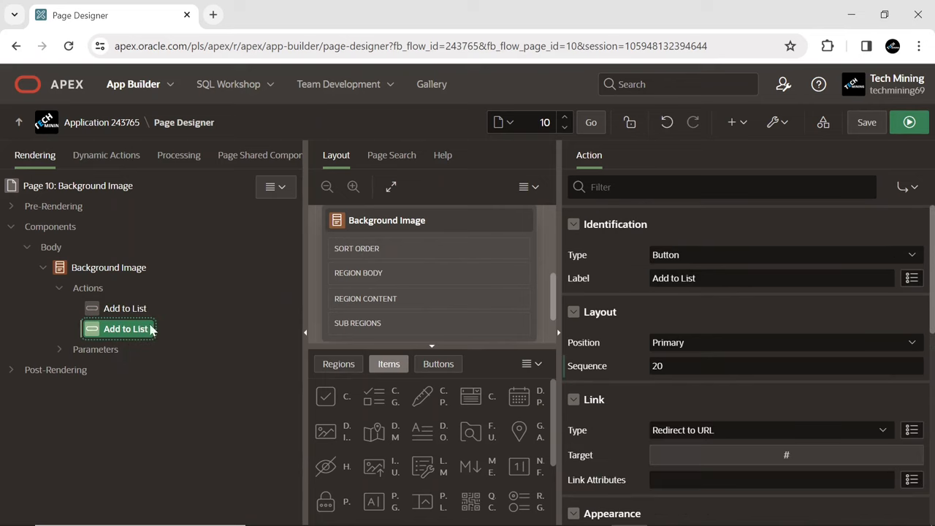
pyautogui.click(701, 278)
pyautogui.hotkey('shift', 'Left')
pyautogui.hotkey('shift', 'Left')
pyautogui.hotkey('shift', 'Left')
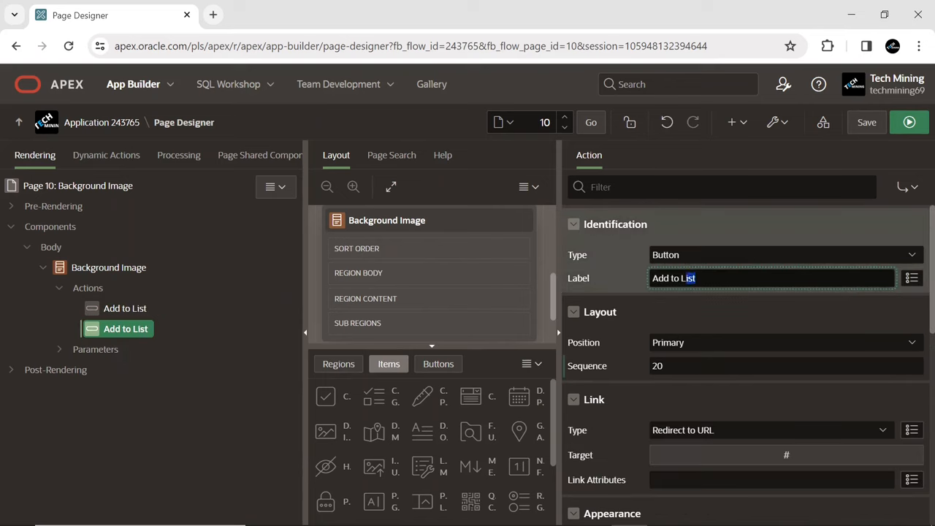
pyautogui.hotkey('shift', 'Left')
pyautogui.write('Favorite')
pyautogui.click(696, 292)
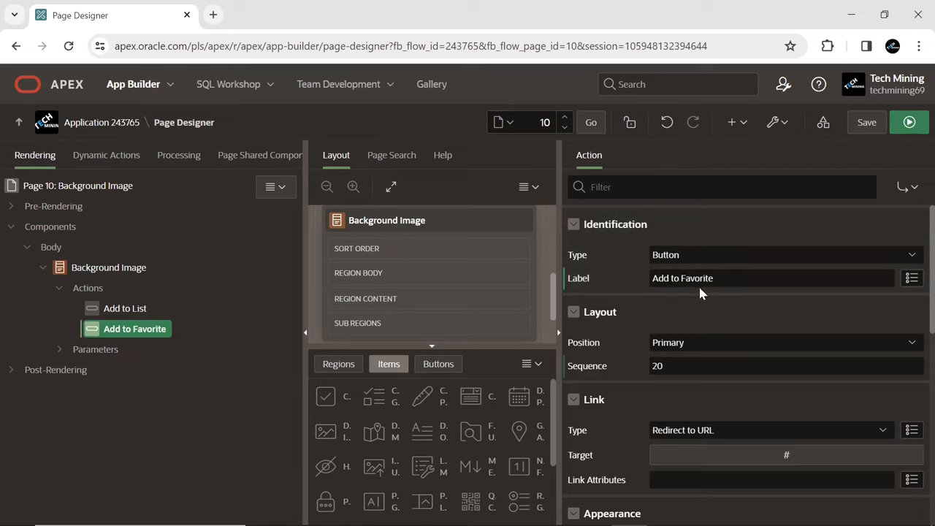
pyautogui.click(699, 284)
pyautogui.write('u')
pyautogui.click(710, 458)
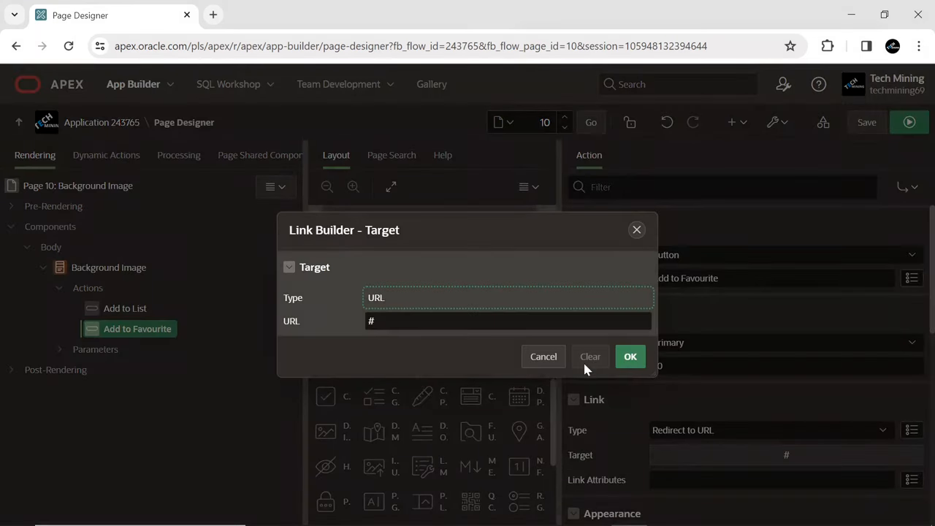
pyautogui.click(559, 357)
pyautogui.scroll(-3, 726, 455)
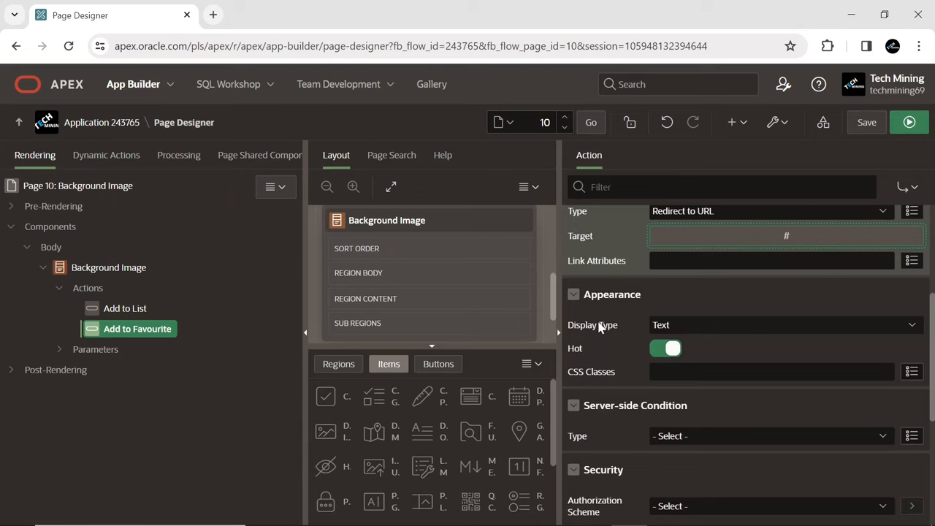
# Display the action as Icon fa-heart-o with Hot switched off.
pyautogui.click(663, 325)
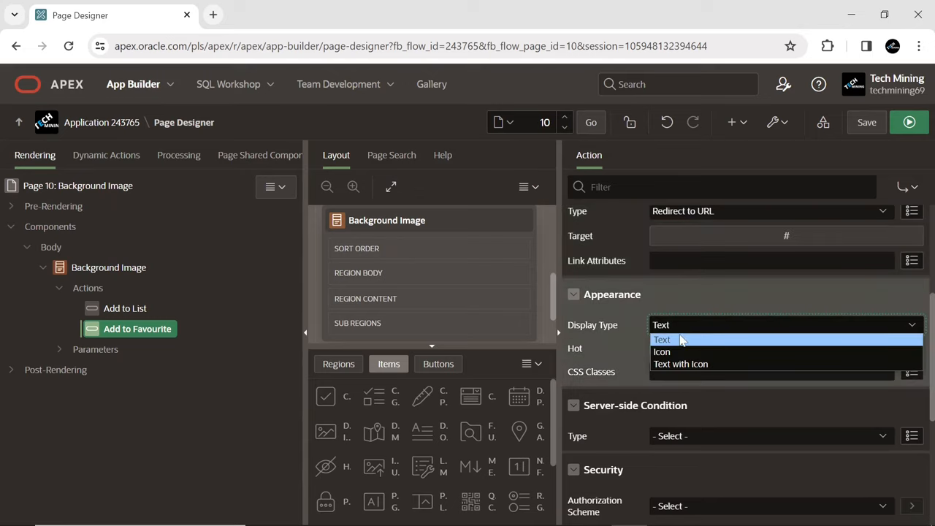
pyautogui.click(669, 351)
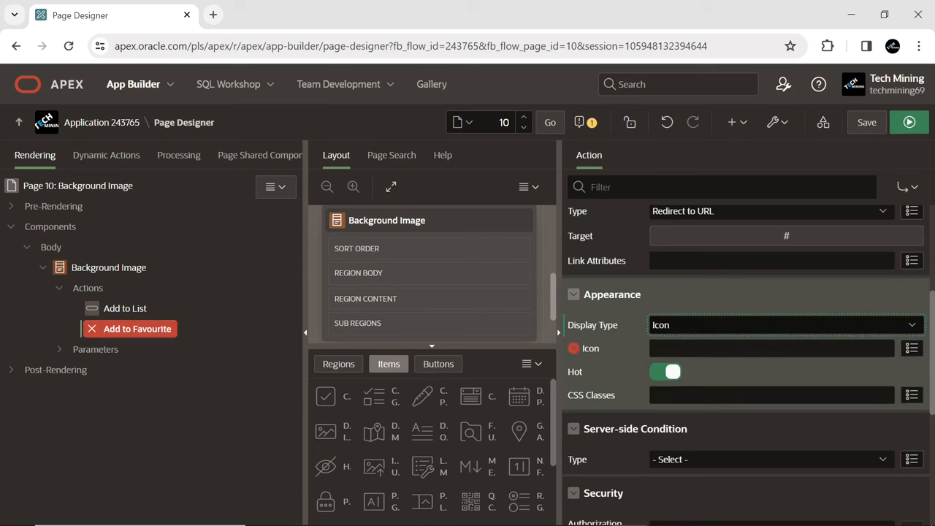
pyautogui.click(911, 350)
pyautogui.write('fa-heart-o')
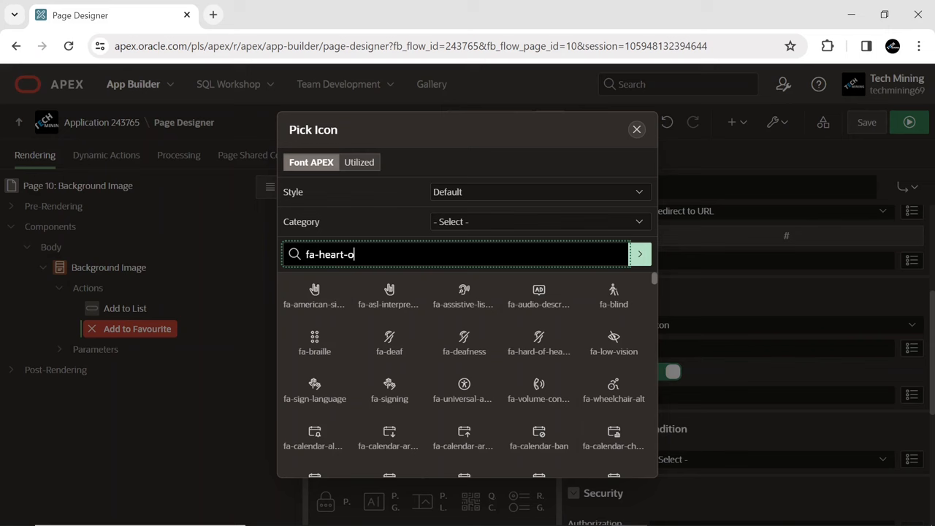
pyautogui.click(639, 254)
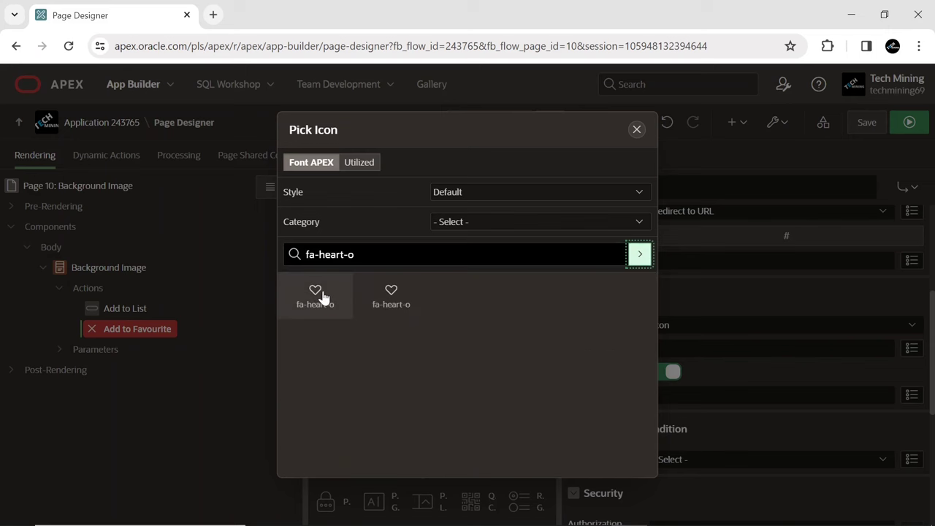
pyautogui.click(322, 296)
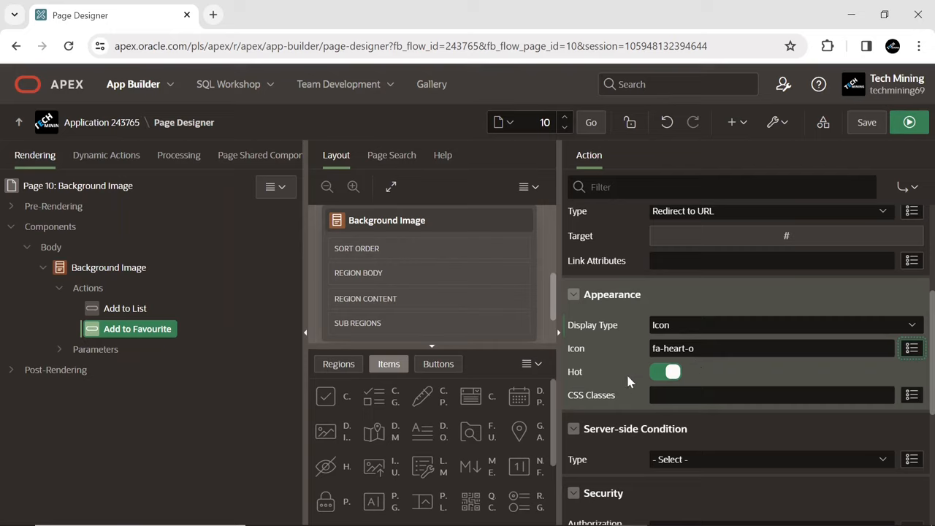
pyautogui.click(667, 376)
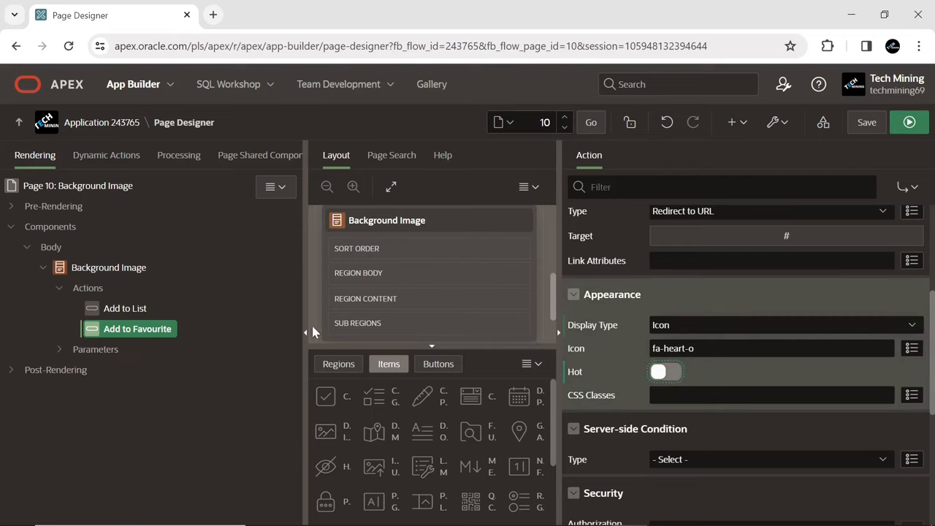
# Duplicate the Add to Favourite action and relabel the copy as Share.
pyautogui.rightClick(122, 333)
pyautogui.click(150, 348)
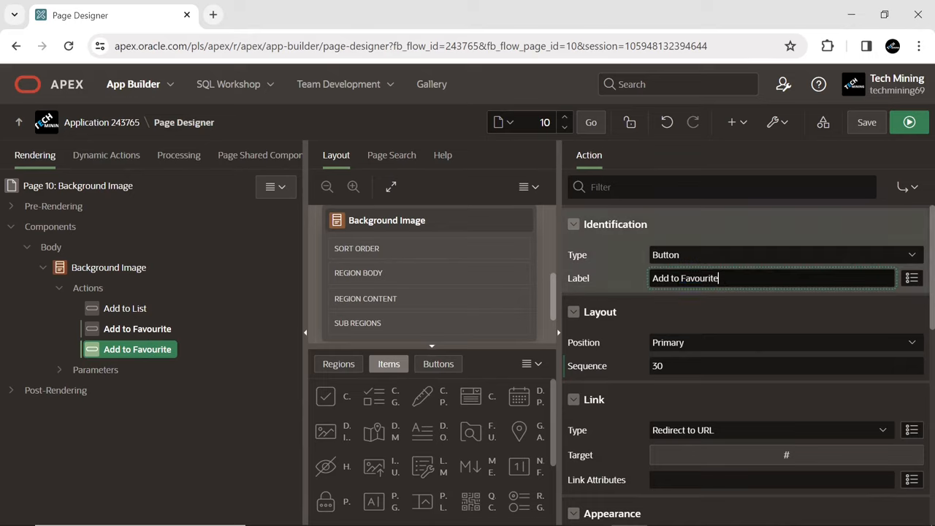
pyautogui.write('Share')
pyautogui.click(668, 291)
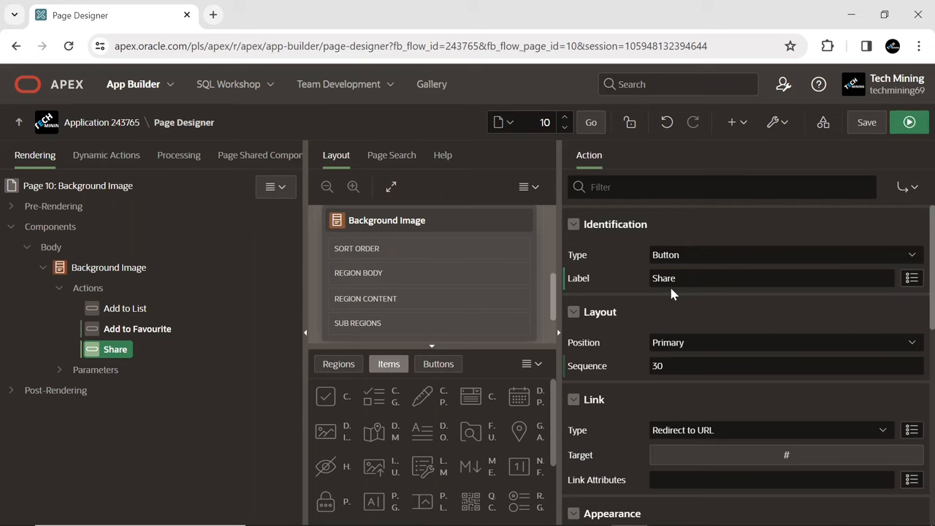
pyautogui.scroll(-2, 618, 336)
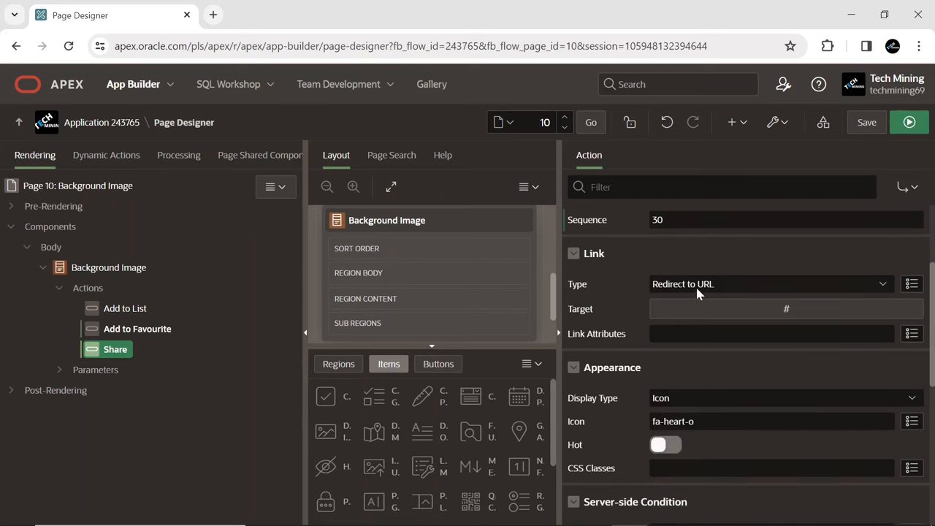
pyautogui.click(735, 309)
pyautogui.click(543, 355)
pyautogui.scroll(-1, 664, 351)
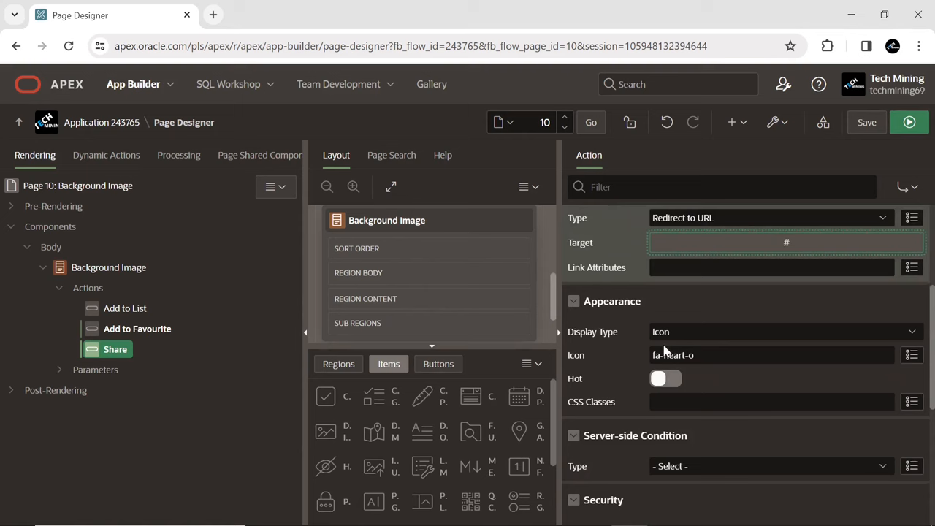
# Give the Share action the fa-share-alt icon and save the page.
pyautogui.click(912, 349)
pyautogui.click(403, 264)
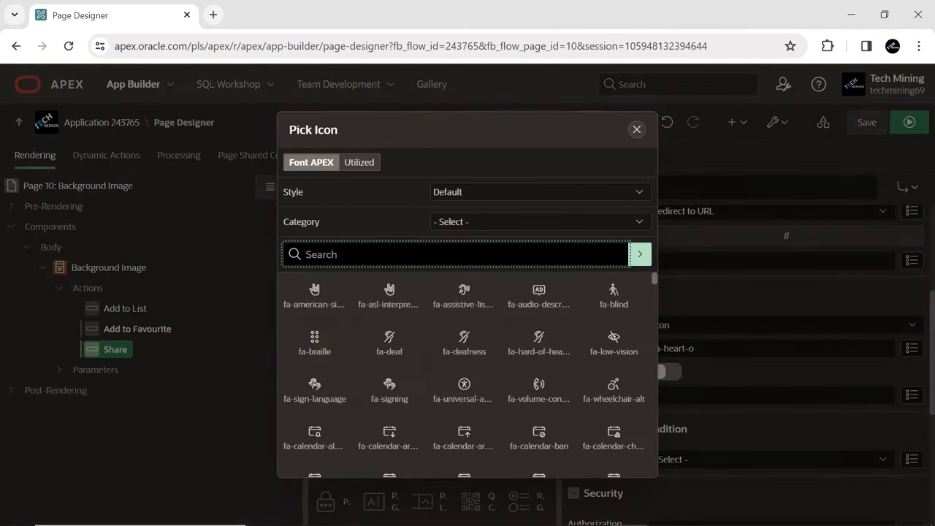
pyautogui.write('fa-share-alt')
pyautogui.press('Return')
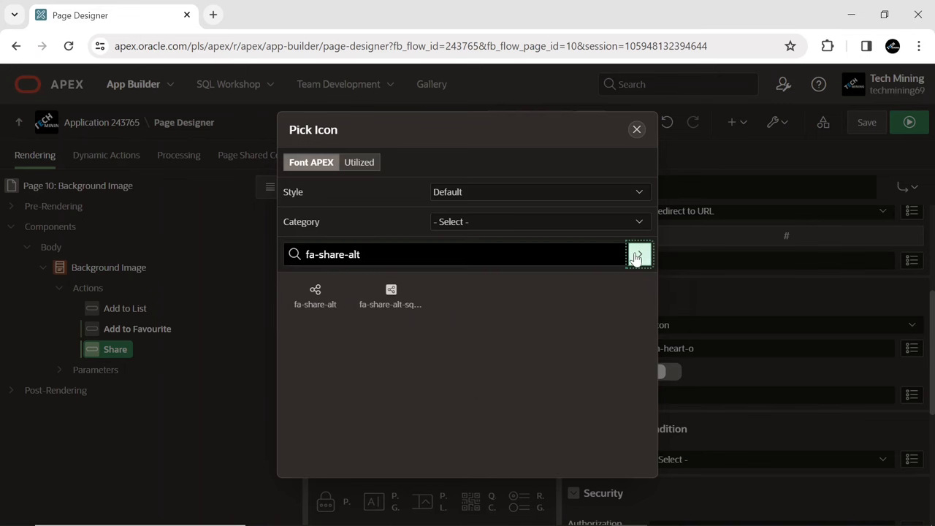
pyautogui.click(313, 296)
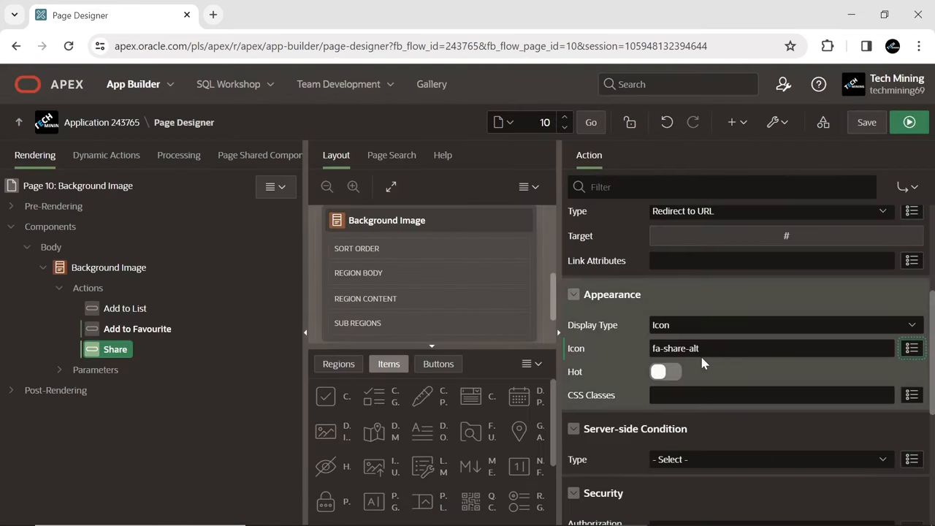
pyautogui.click(872, 124)
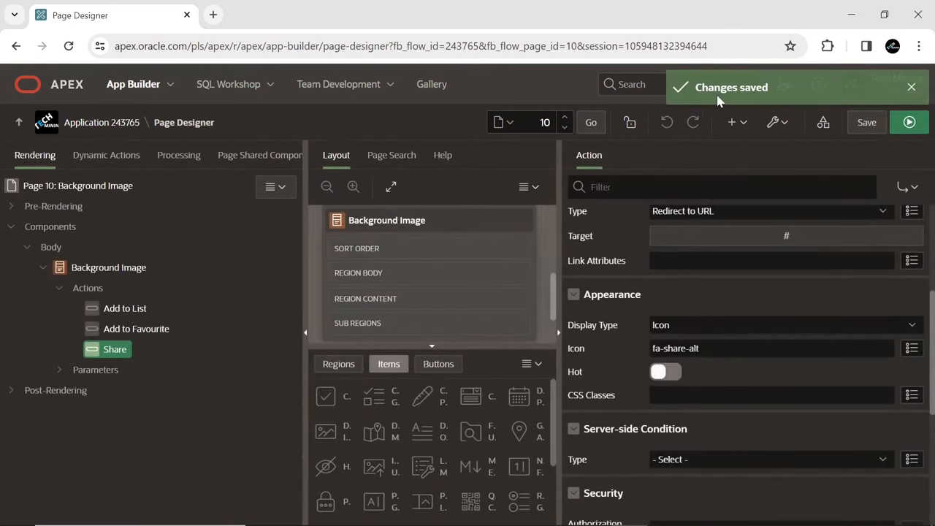
pyautogui.click(912, 87)
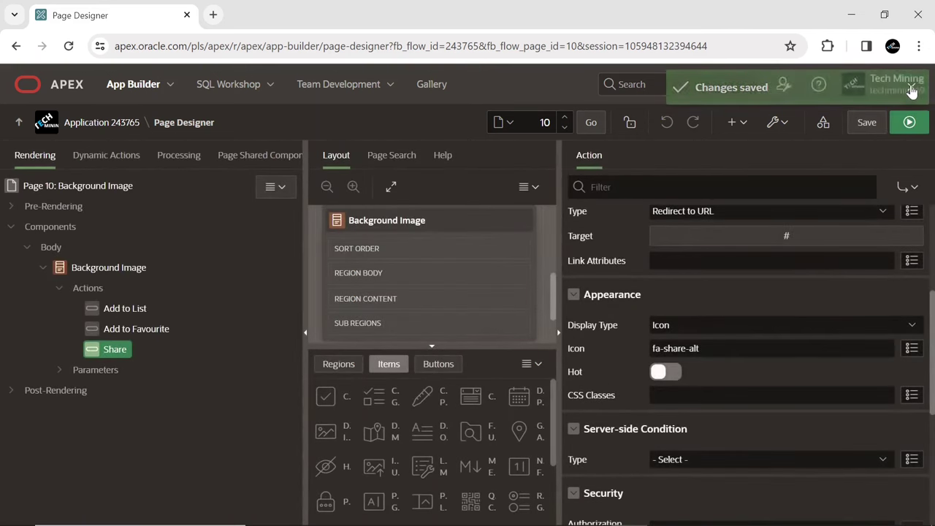
# Run the page and scroll through the movie cards showing Add to List, heart and share buttons.
pyautogui.click(908, 124)
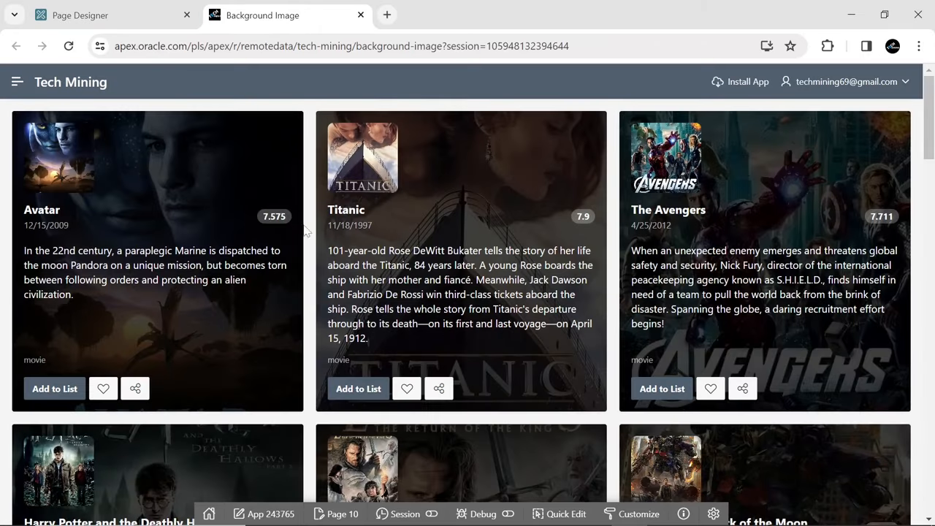
pyautogui.scroll(-1, 261, 314)
pyautogui.scroll(-2, 262, 315)
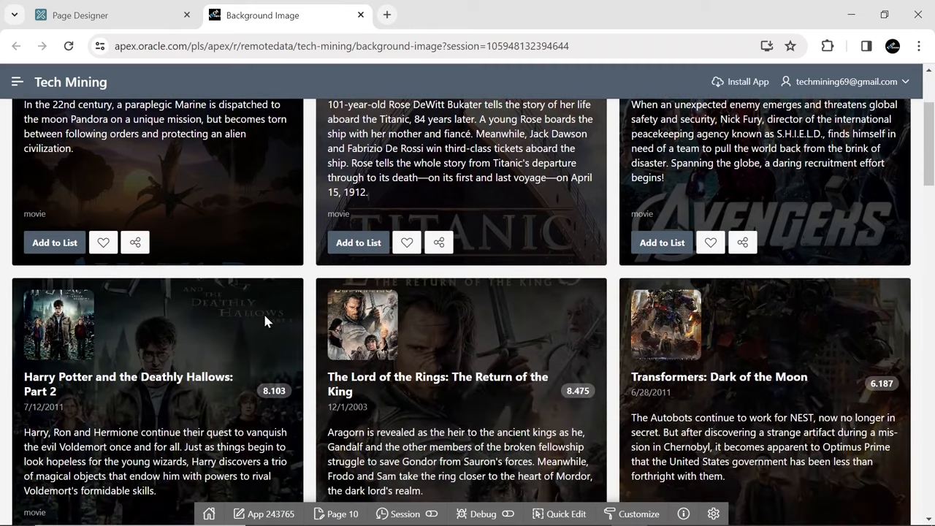
pyautogui.scroll(-2, 262, 314)
pyautogui.scroll(-2, 266, 319)
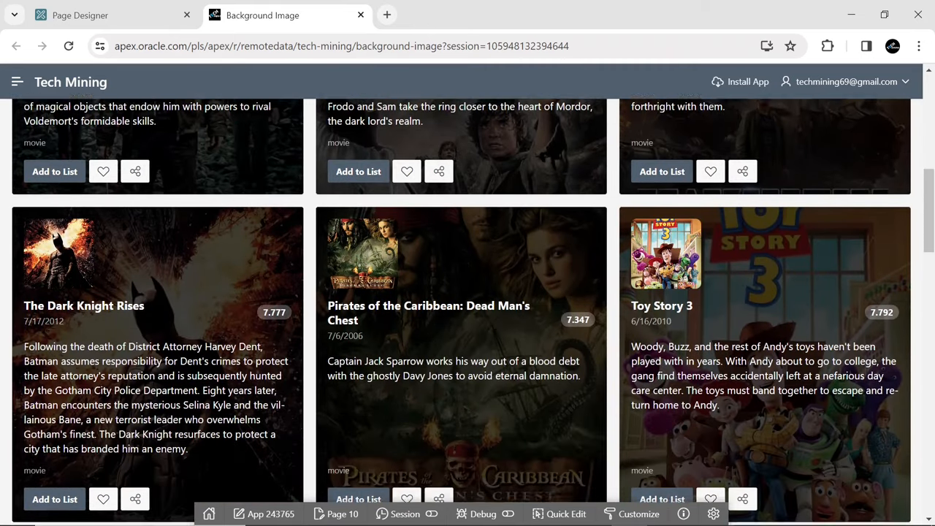
pyautogui.scroll(-3, 267, 319)
pyautogui.scroll(-1, 267, 320)
pyautogui.scroll(-1, 267, 319)
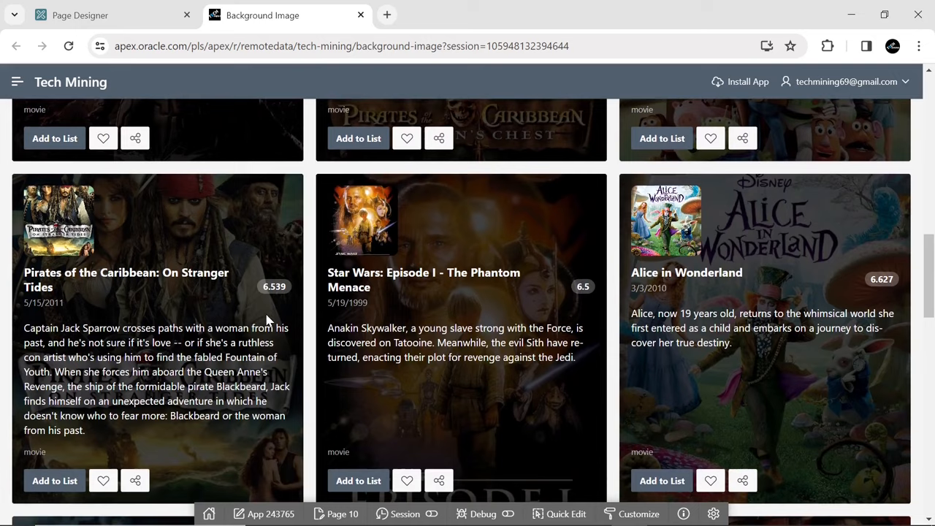
pyautogui.scroll(-2, 267, 320)
pyautogui.scroll(-1, 266, 319)
pyautogui.scroll(-1, 267, 320)
pyautogui.scroll(-2, 267, 319)
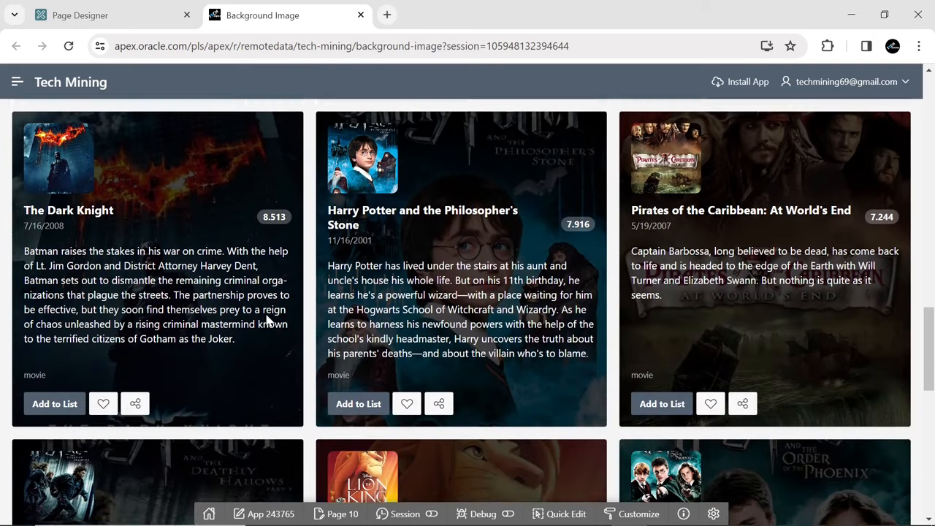
pyautogui.scroll(-1, 266, 320)
pyautogui.scroll(-2, 267, 319)
pyautogui.scroll(-2, 267, 319)
pyautogui.scroll(-1, 266, 319)
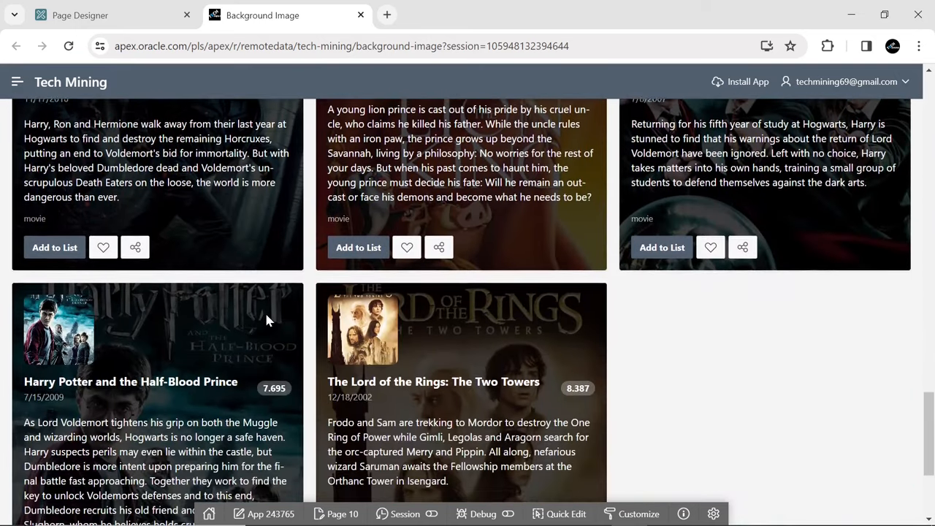
pyautogui.scroll(-1, 266, 319)
pyautogui.scroll(-2, 266, 320)
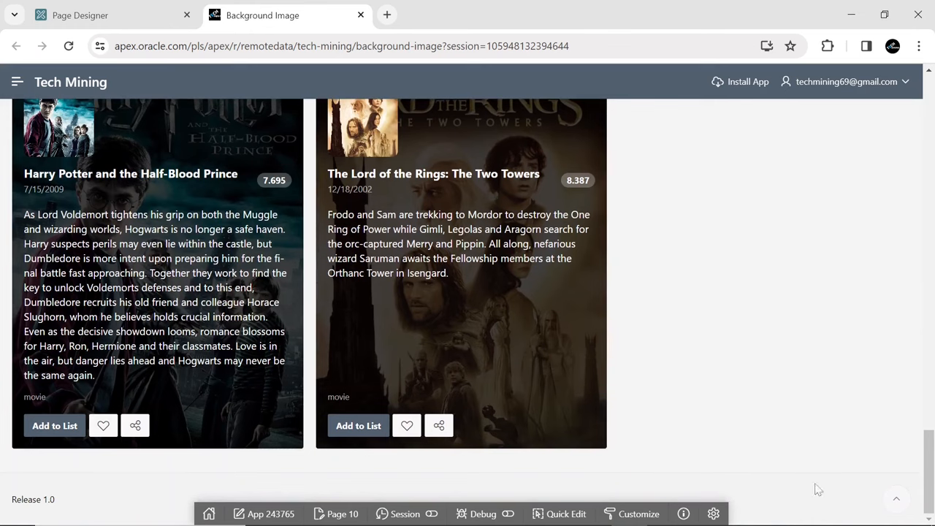
pyautogui.click(896, 500)
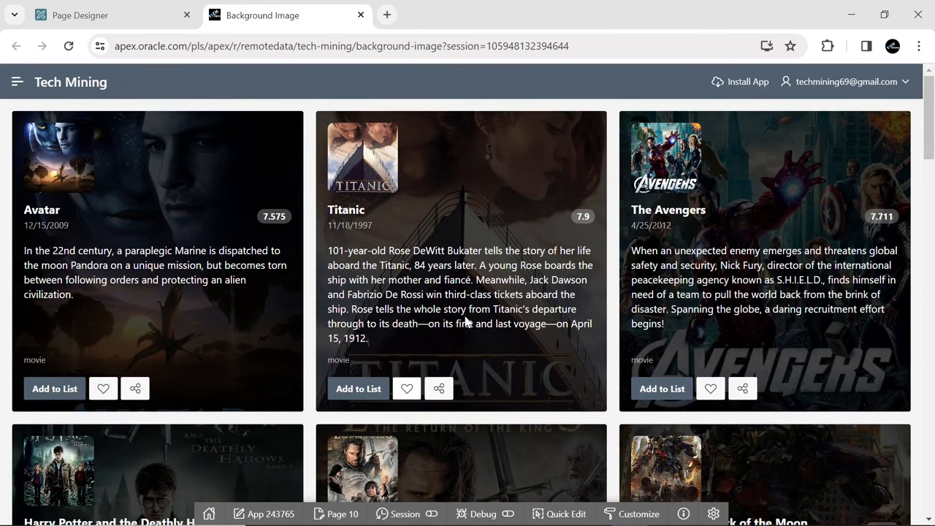
pyautogui.scroll(1, 511, 343)
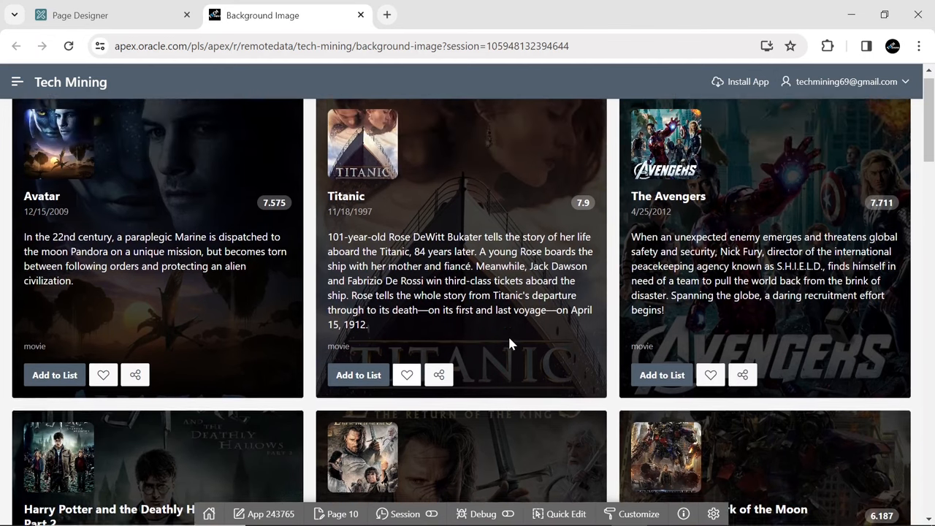